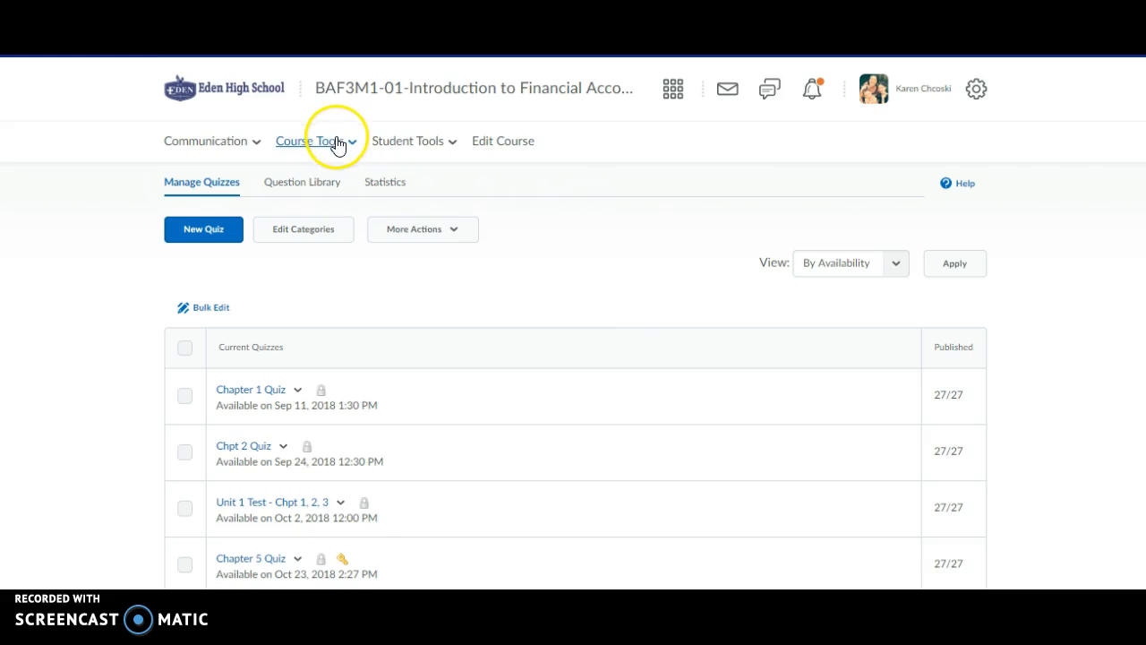
# Go to the course's Quizzes page from Course Tools and start a new quiz.
pyautogui.click(334, 147)
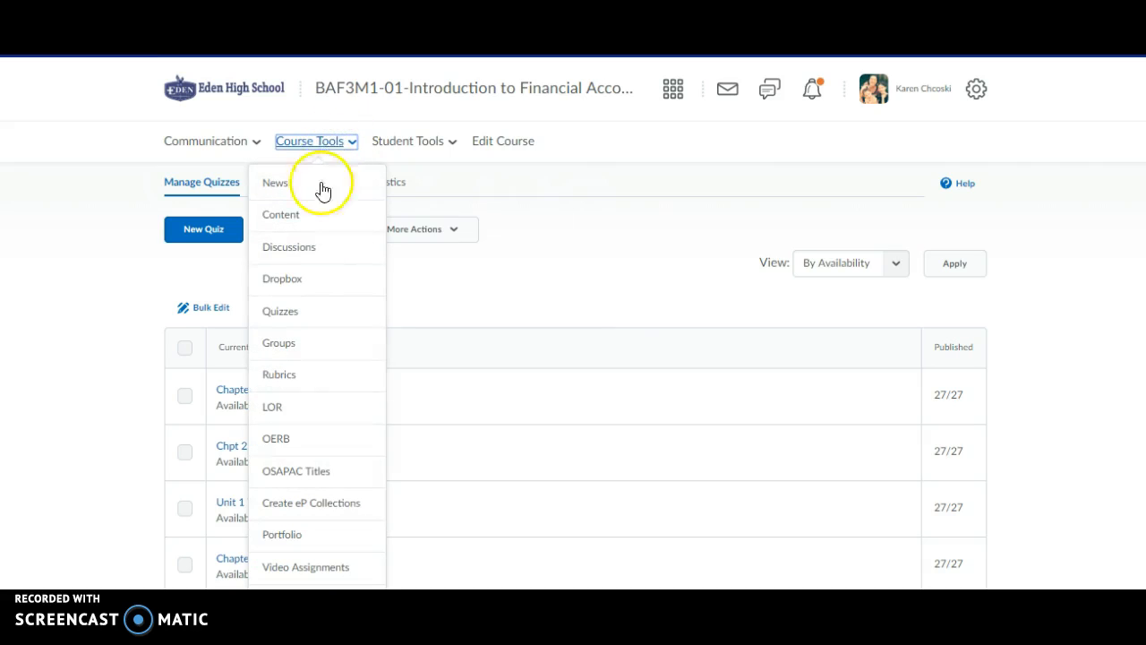
pyautogui.click(303, 315)
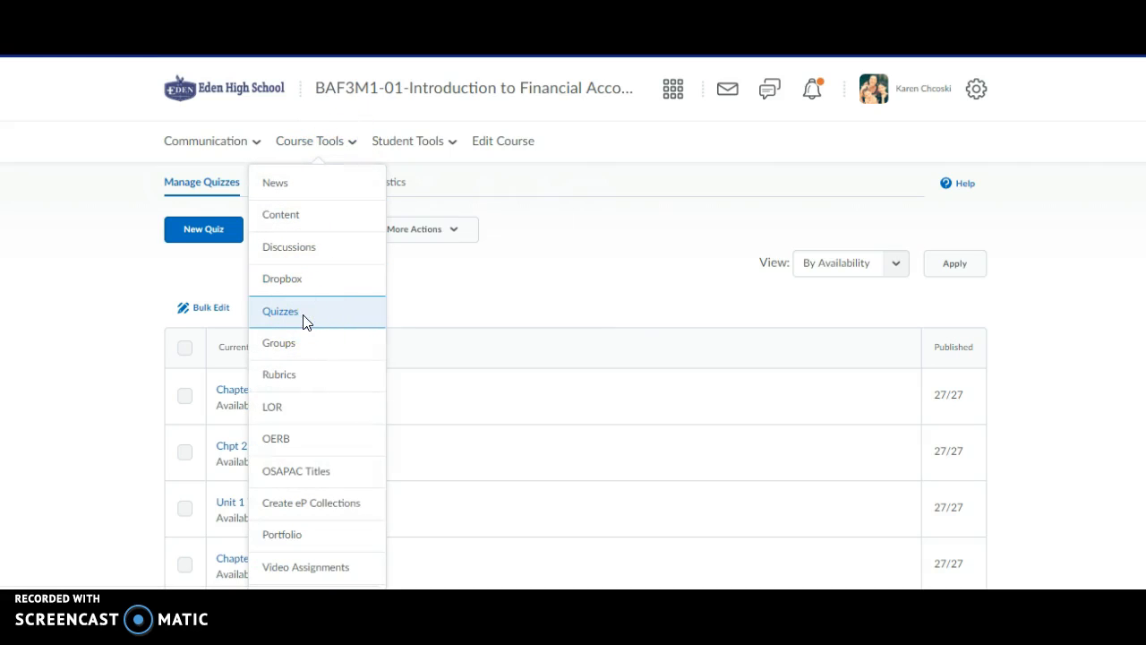
pyautogui.click(204, 232)
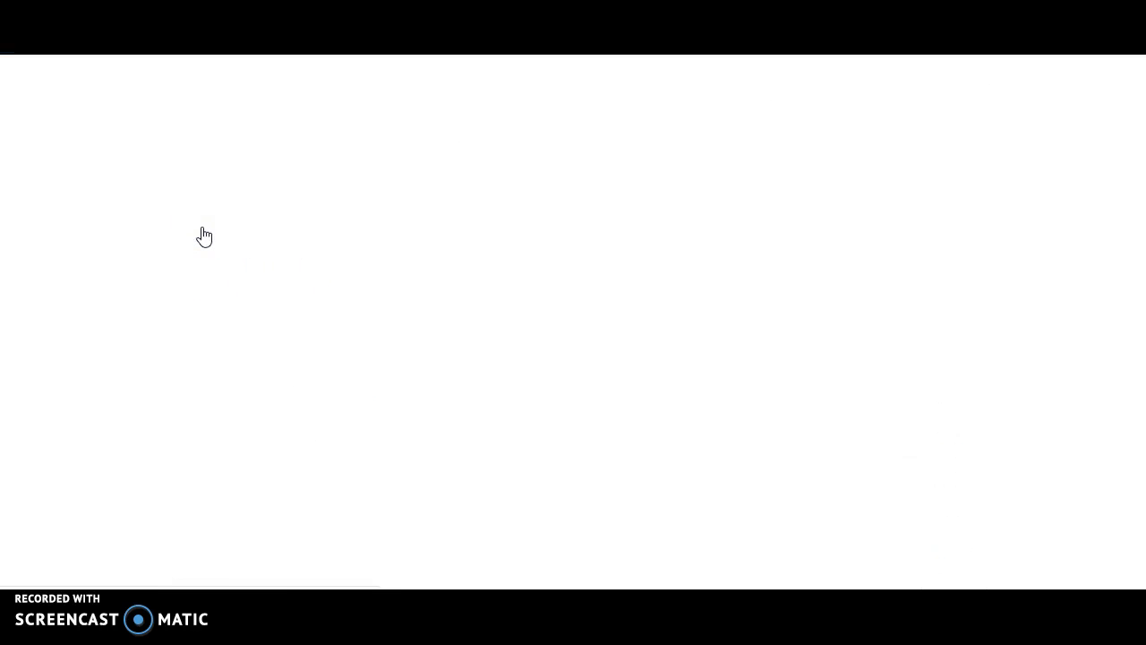
# Name the quiz 'Test Quiz' and leave its category set to no category.
pyautogui.click(241, 356)
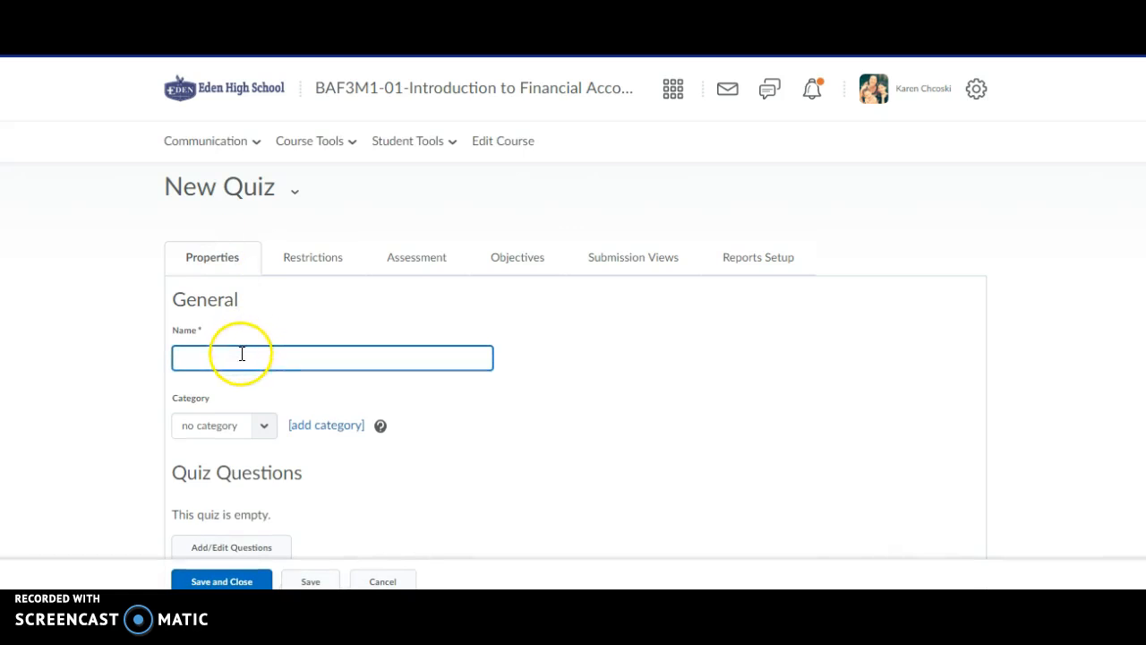
pyautogui.write('Test ')
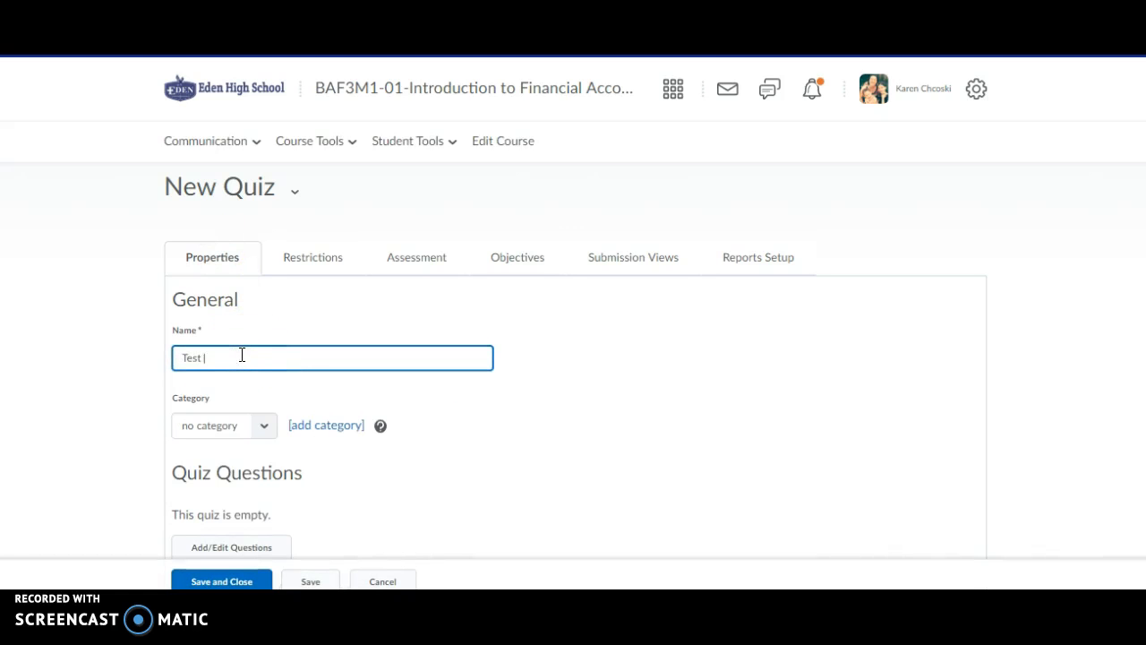
pyautogui.write('Quiz')
pyautogui.click(486, 334)
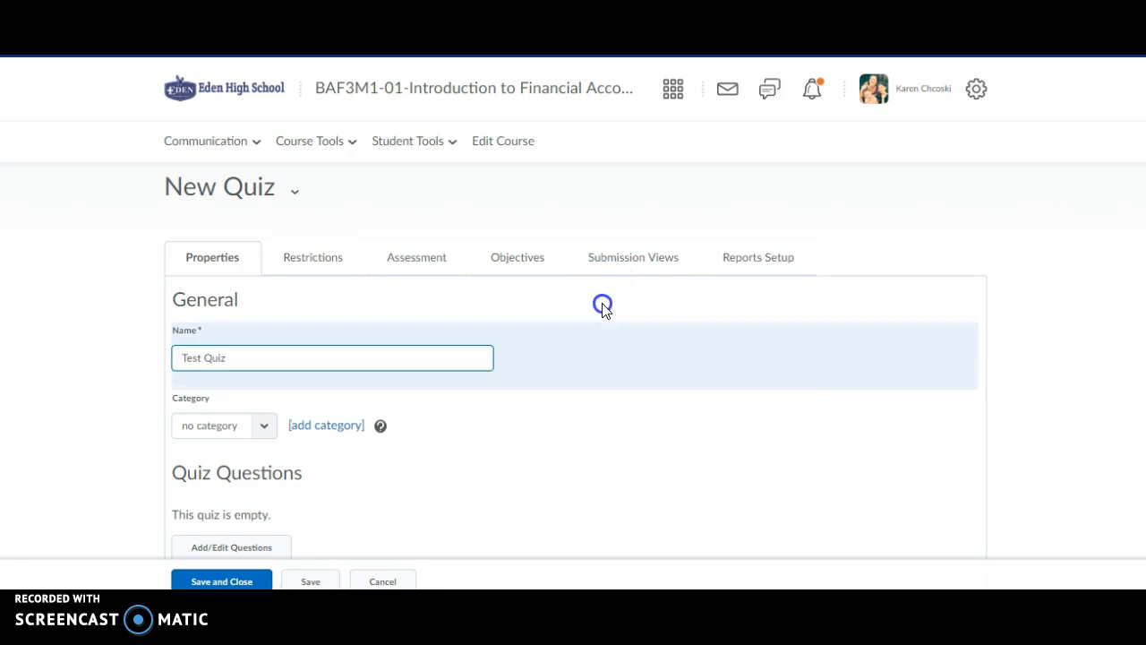
pyautogui.scroll(-2, 381, 192)
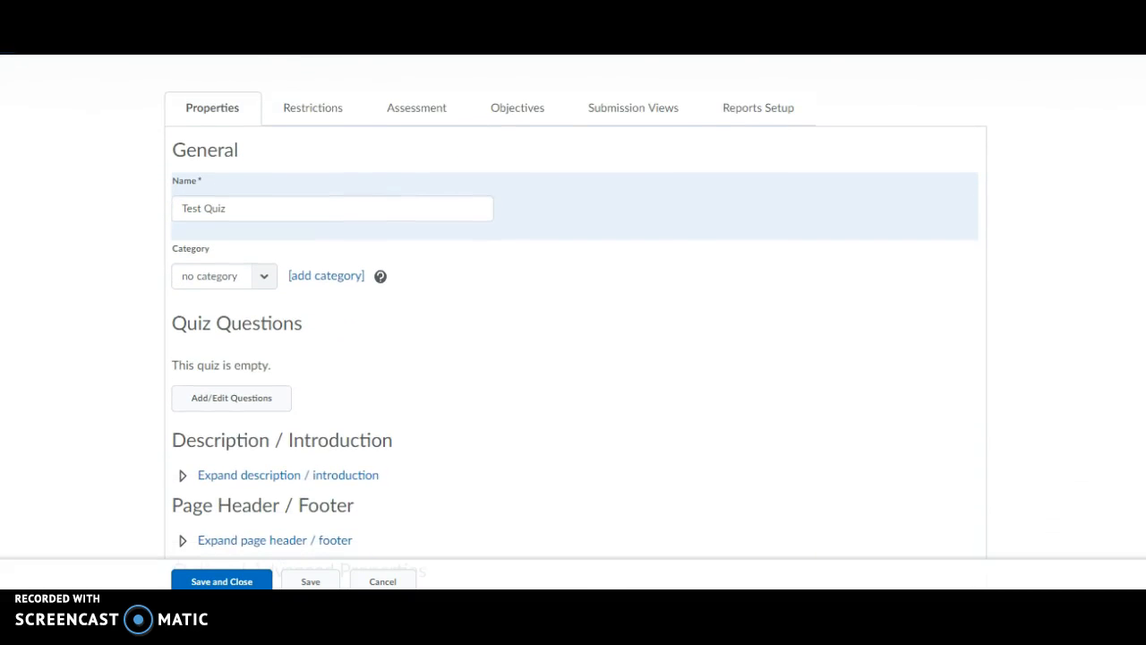
pyautogui.click(271, 279)
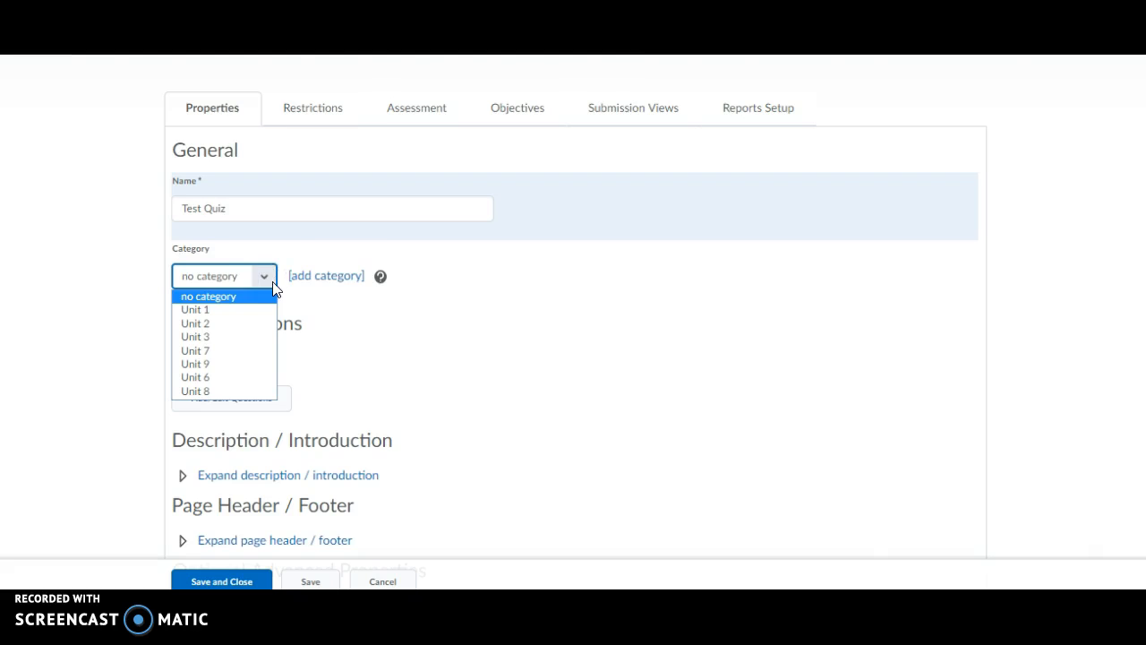
pyautogui.click(351, 242)
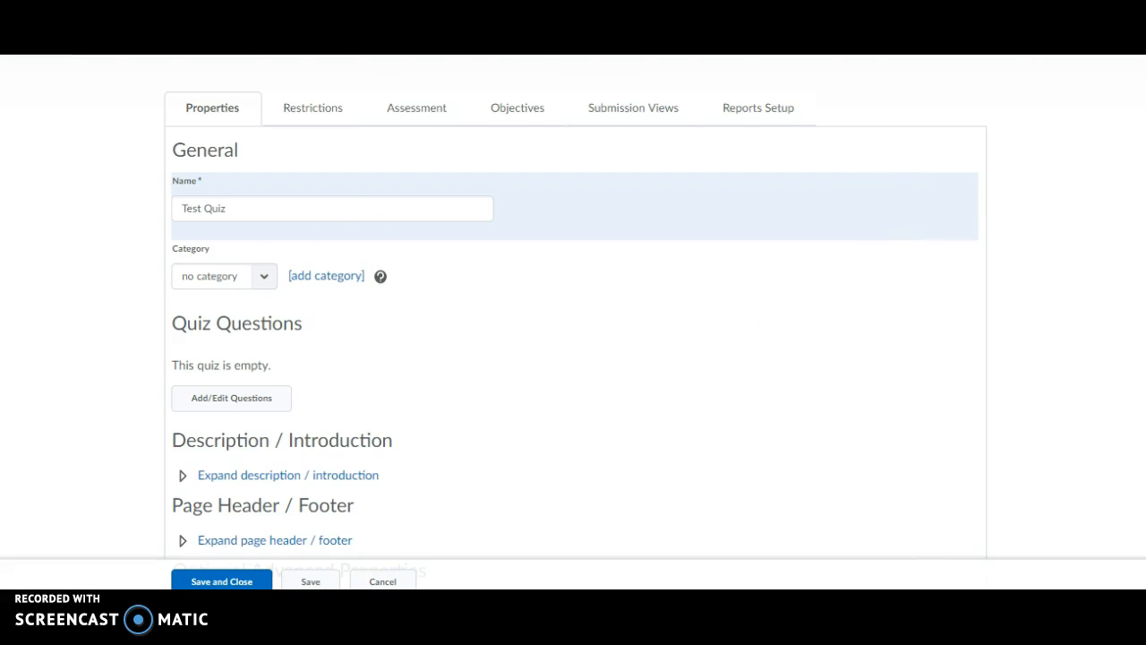
# Open the Add/Edit Questions editor for Test Quiz.
pyautogui.scroll(-1, 573, 314)
pyautogui.scroll(-1, 573, 314)
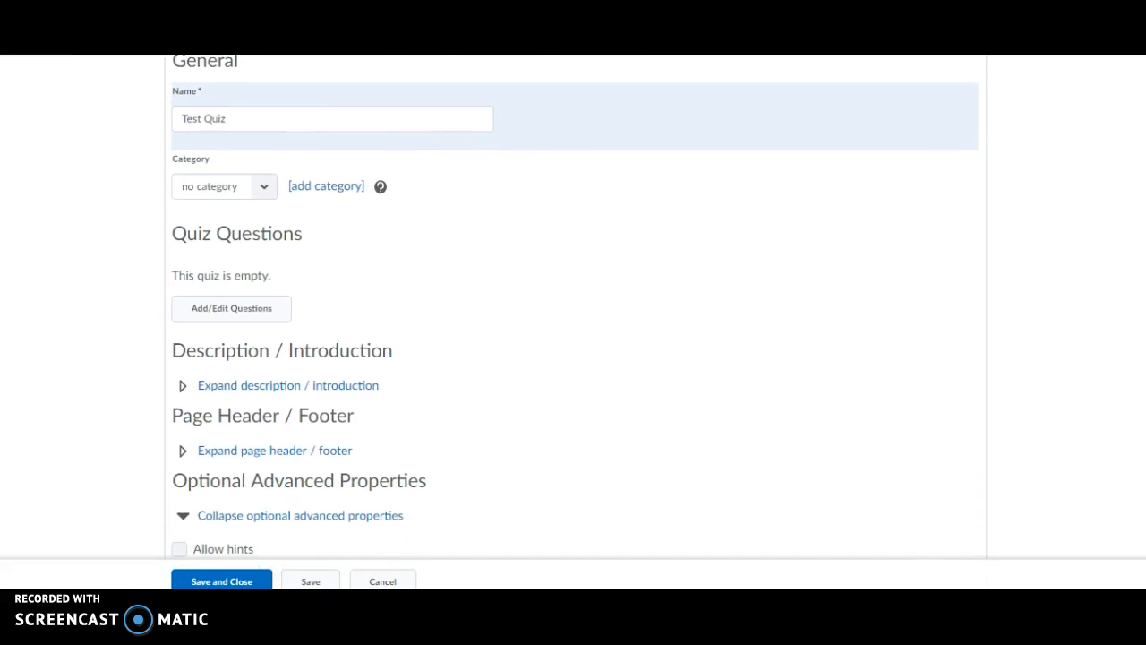
pyautogui.click(241, 310)
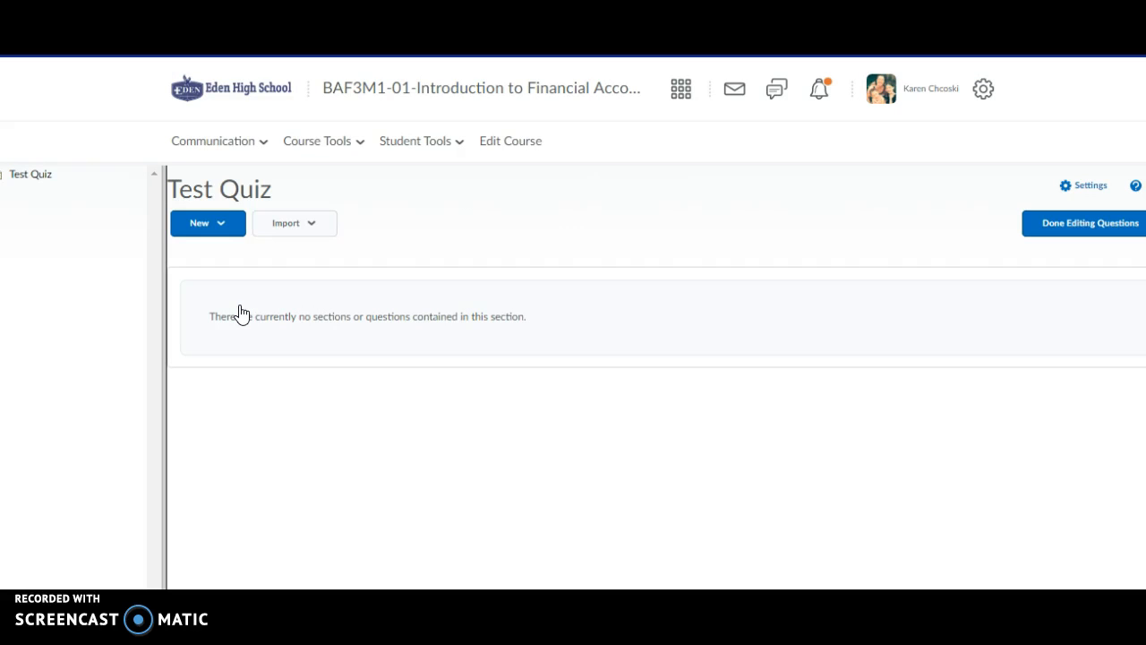
pyautogui.click(301, 226)
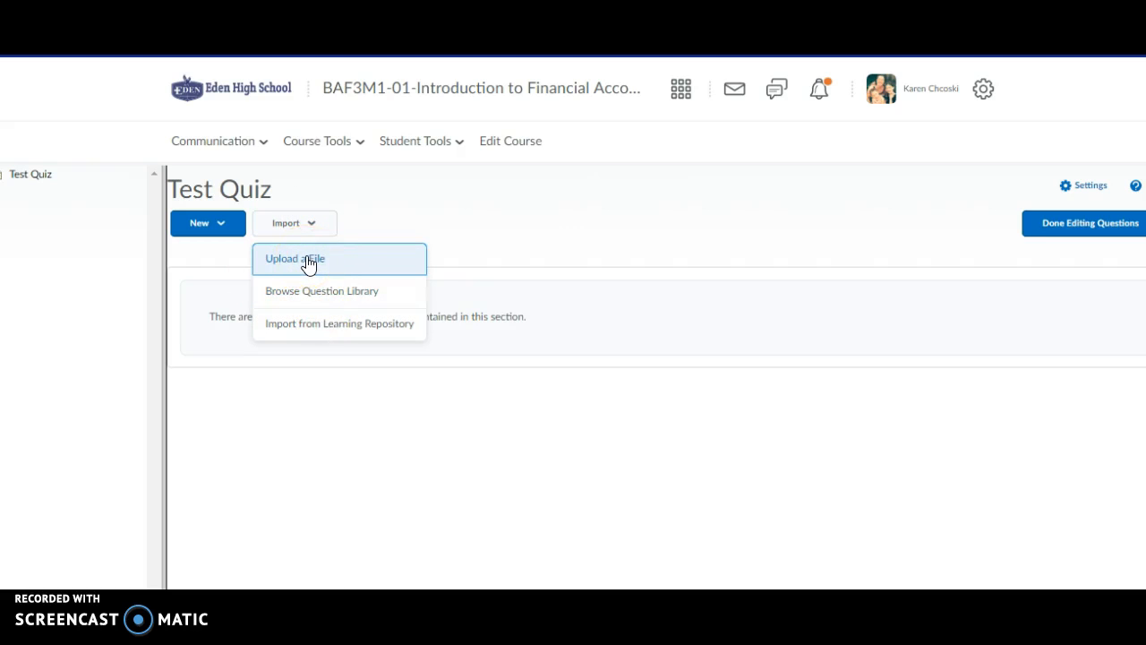
pyautogui.click(308, 261)
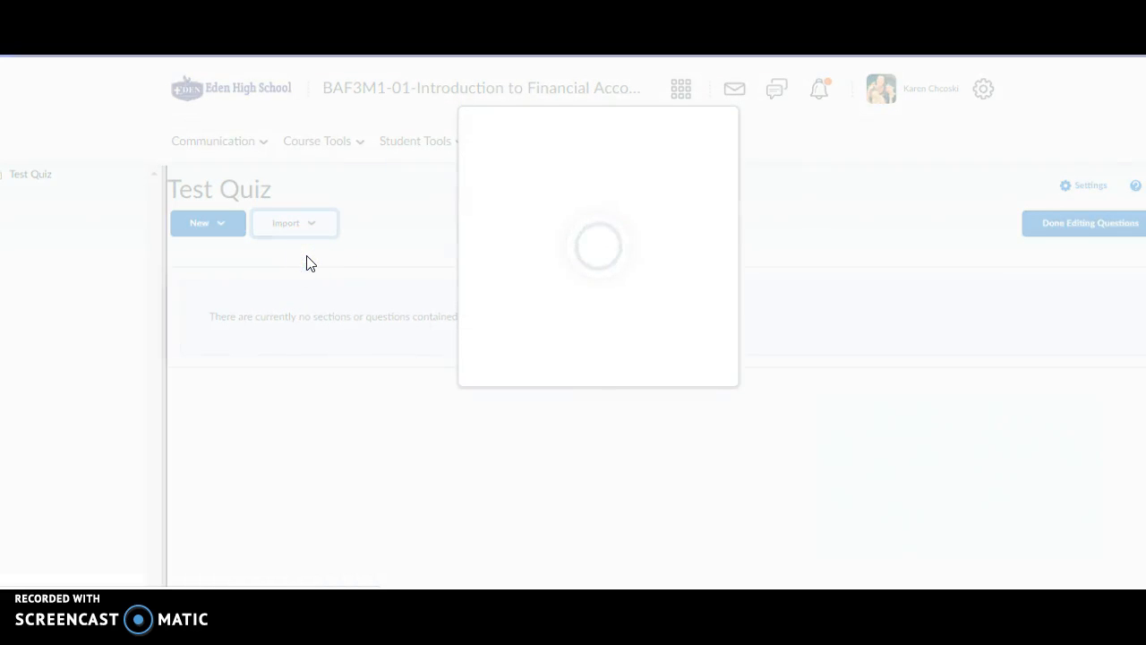
pyautogui.click(432, 277)
pyautogui.click(628, 330)
pyautogui.click(601, 301)
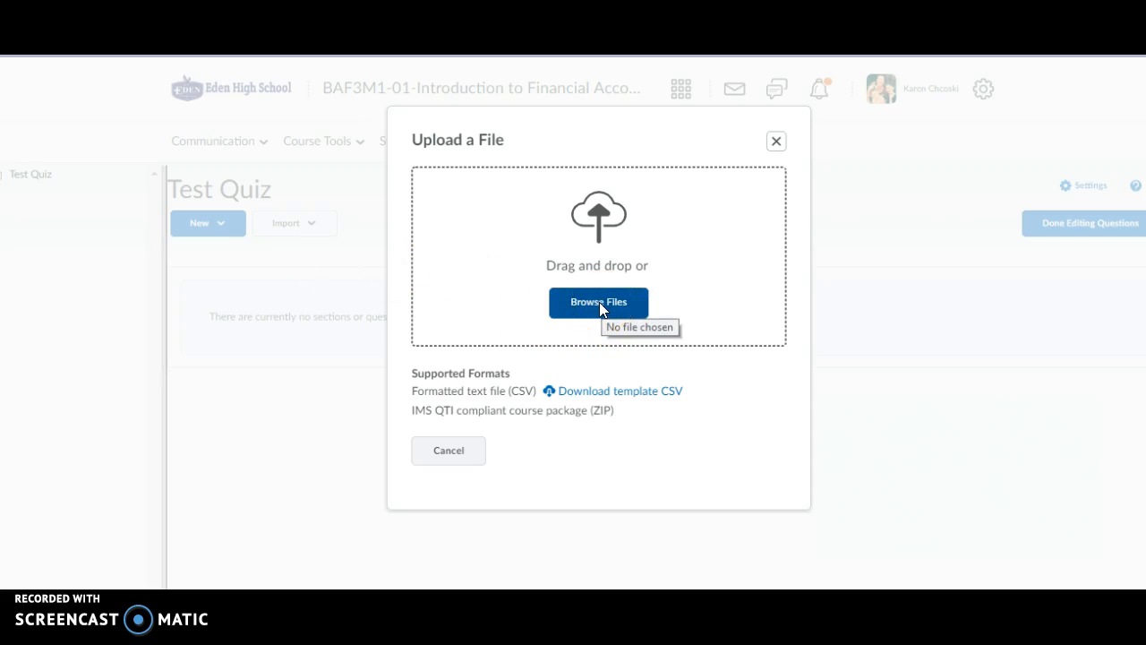
pyautogui.click(775, 145)
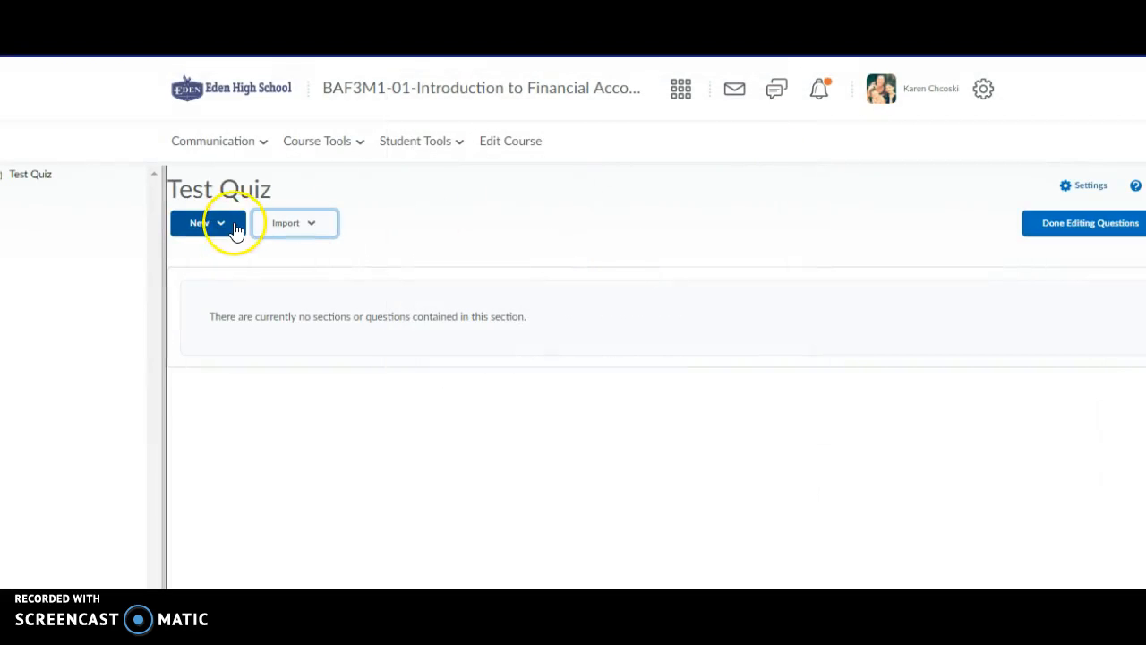
# Show the New question-type menu and look over the Multi-Select and Written Response types.
pyautogui.click(233, 231)
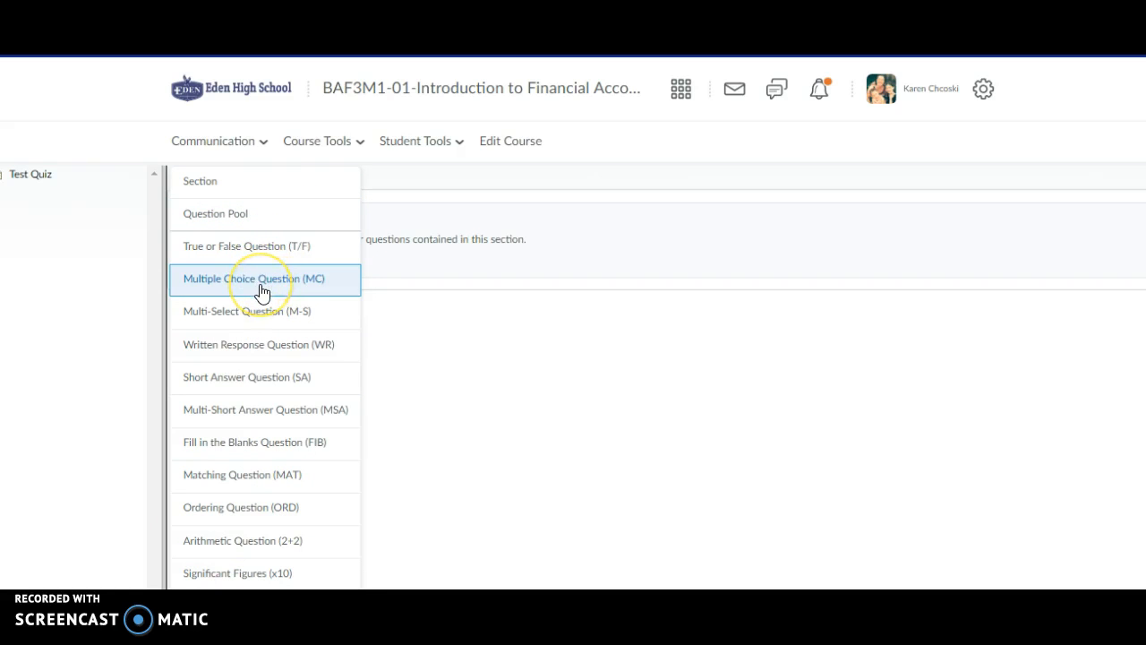
pyautogui.click(264, 323)
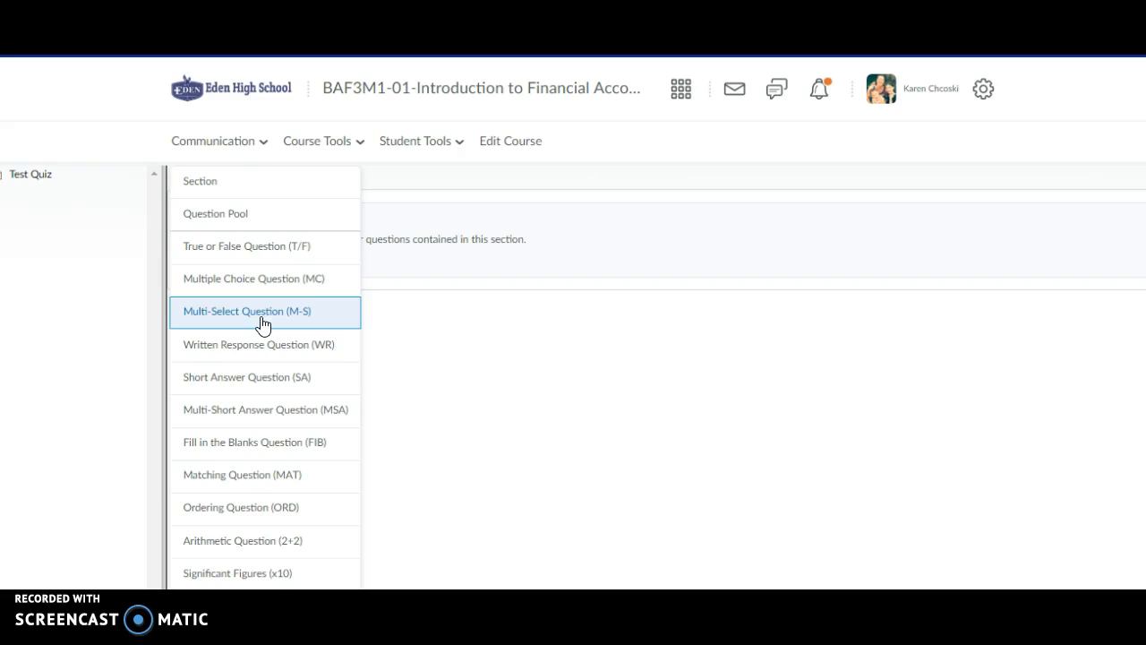
pyautogui.click(264, 351)
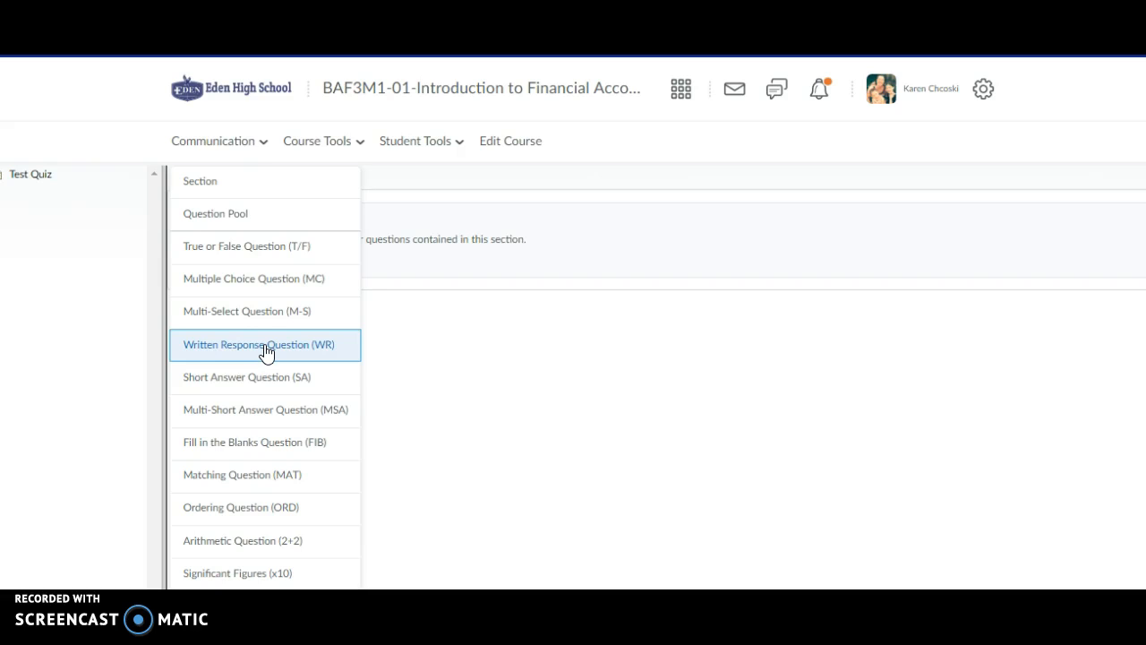
# Look over Short Answer, Multi-Short Answer, Matching and Ordering, then choose Multiple Choice Question.
pyautogui.click(270, 385)
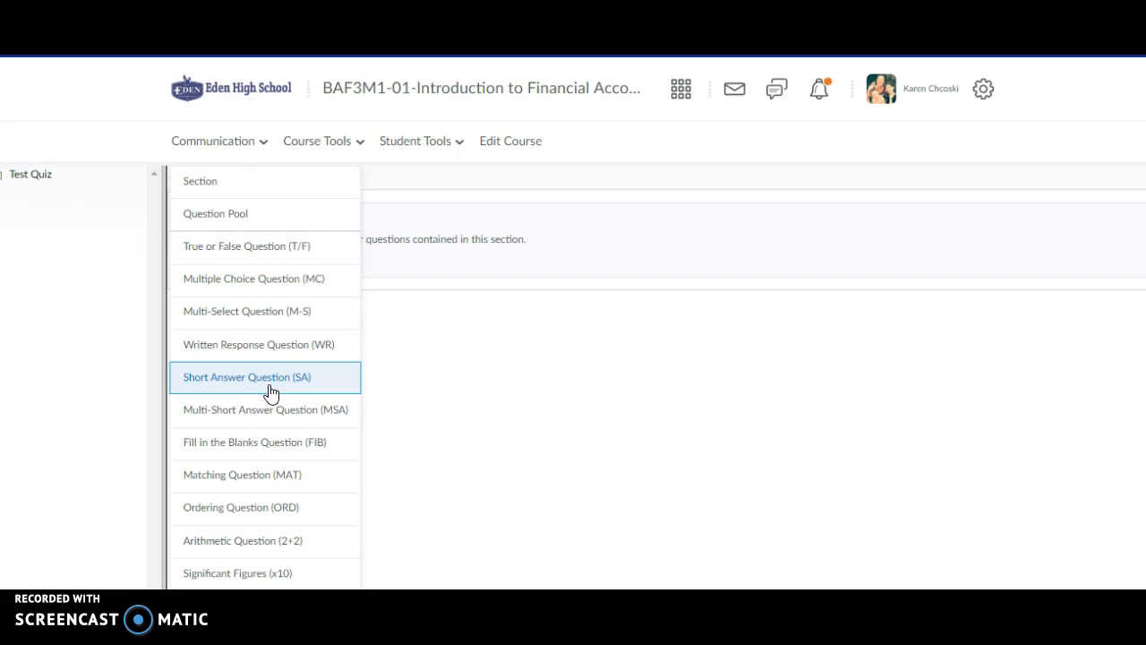
pyautogui.click(273, 414)
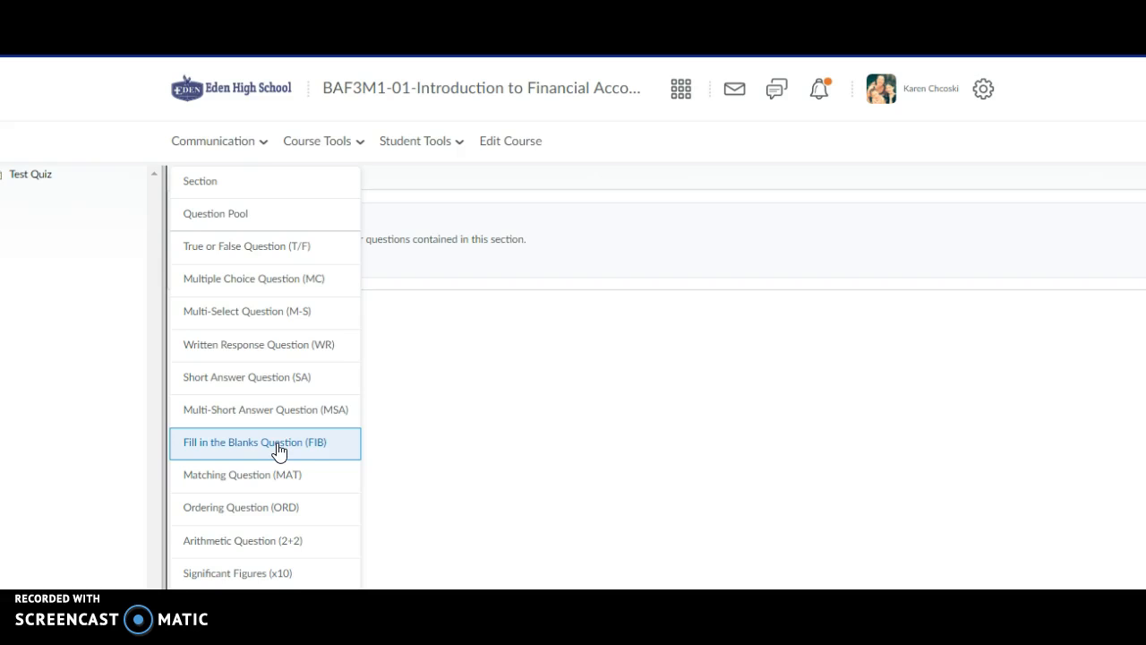
pyautogui.click(281, 477)
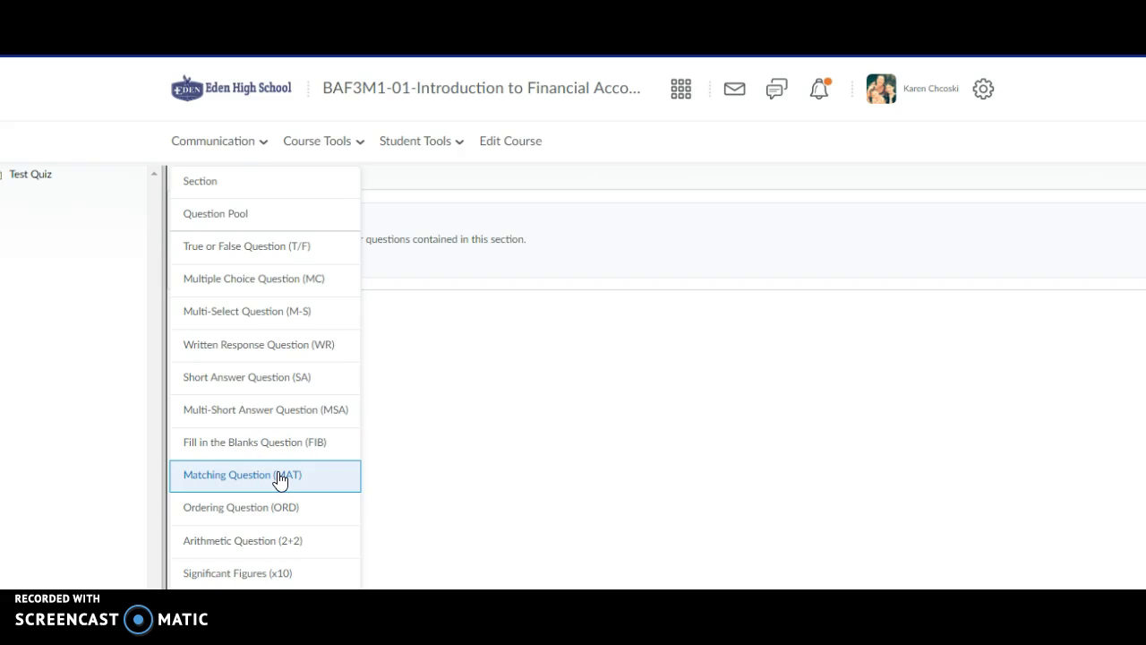
pyautogui.click(280, 511)
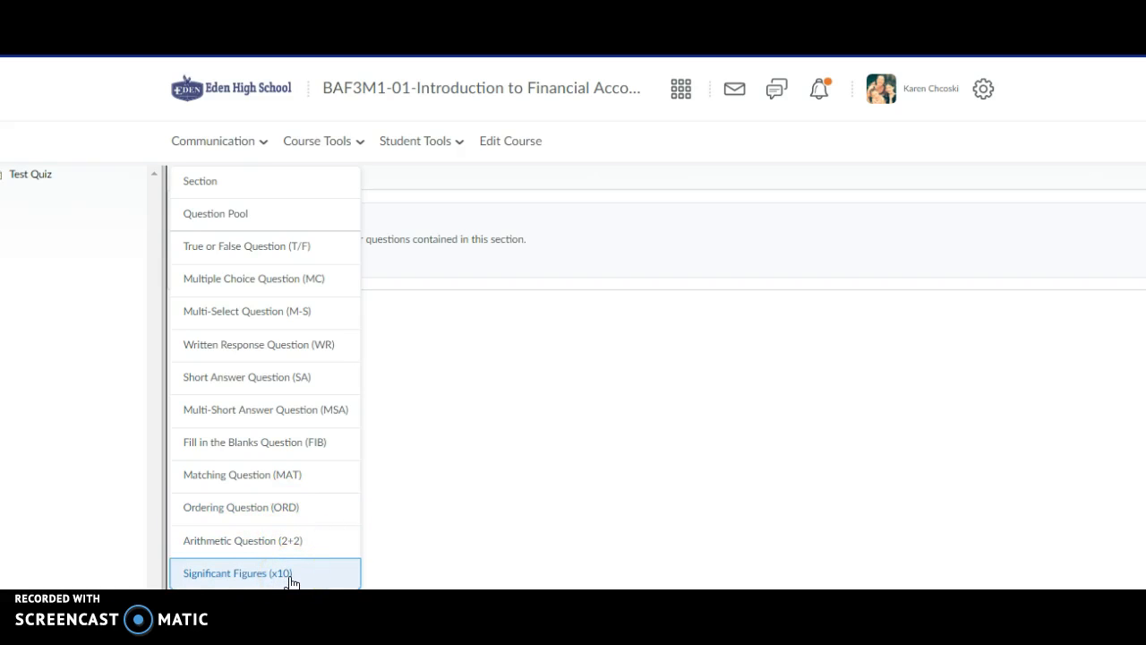
pyautogui.click(274, 279)
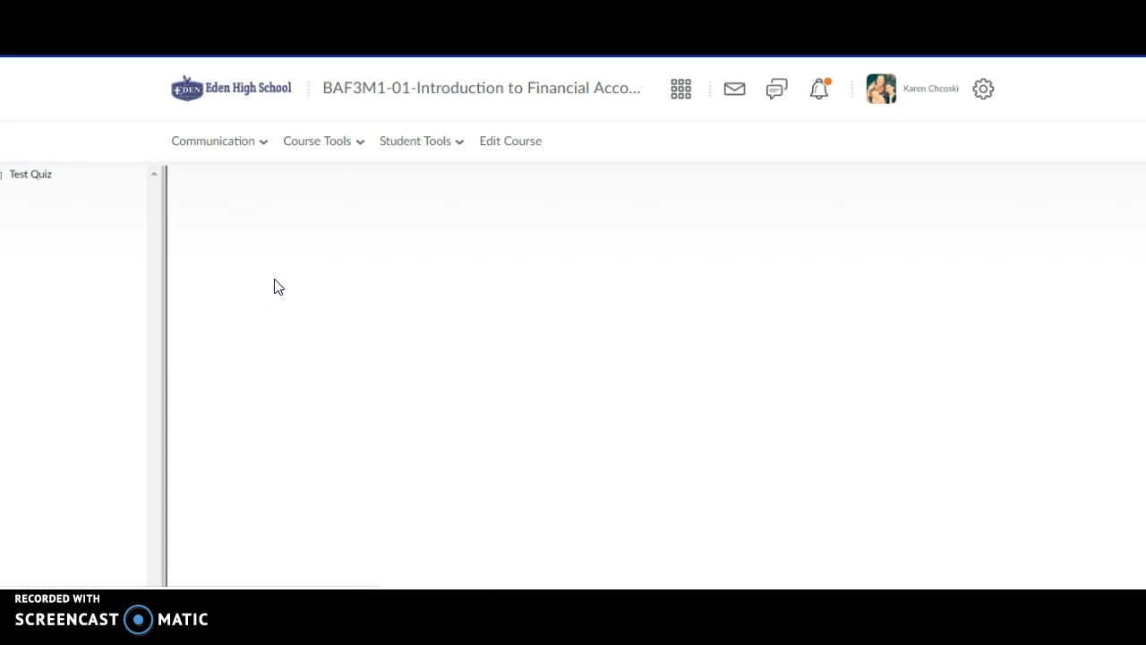
# Write the question 'What is 2+2?' with answer choices 4, 5, 8 and 2.
pyautogui.click(252, 236)
pyautogui.click(243, 225)
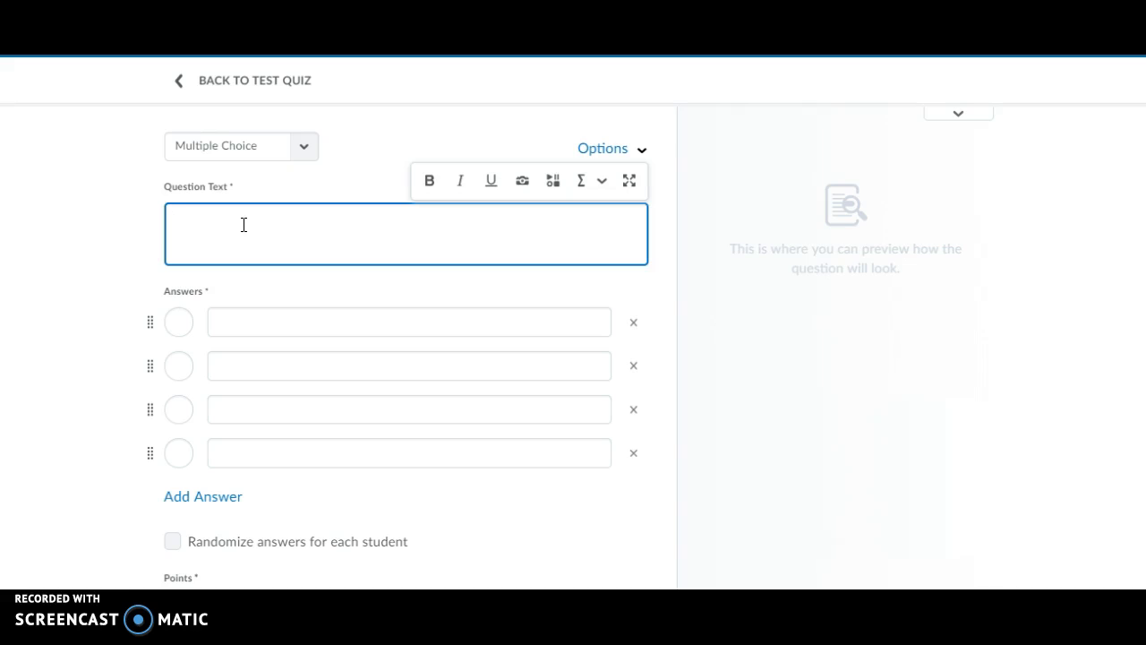
pyautogui.write('What is 2')
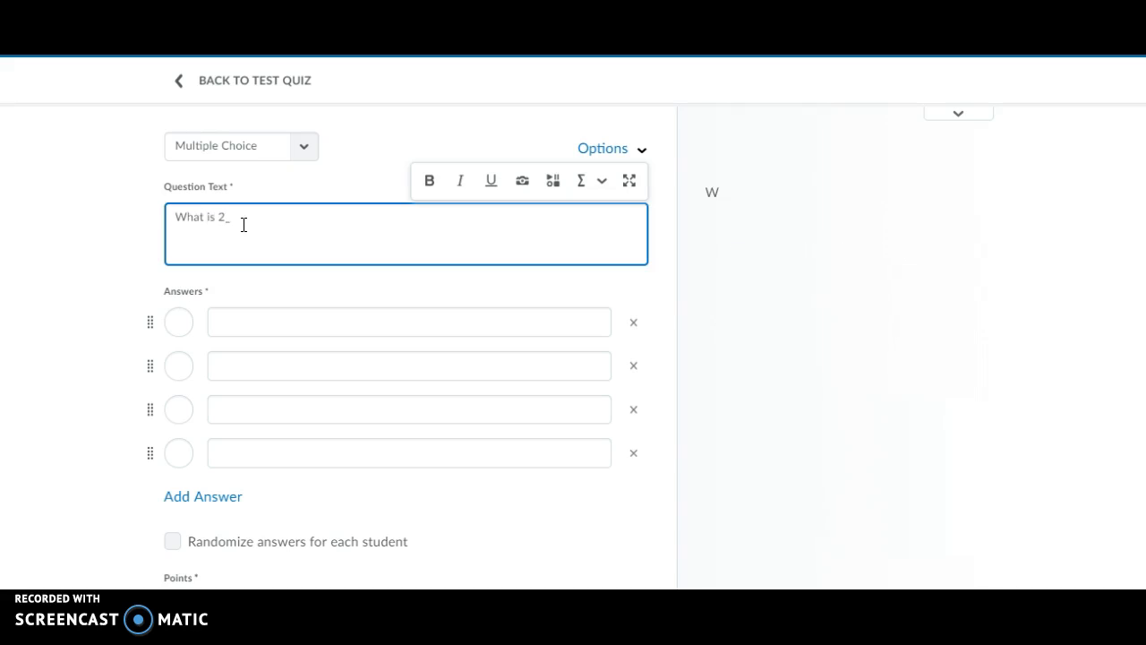
pyautogui.press('BackSpace')
pyautogui.write('+2?')
pyautogui.click(224, 324)
pyautogui.write('4')
pyautogui.click(240, 362)
pyautogui.write('5')
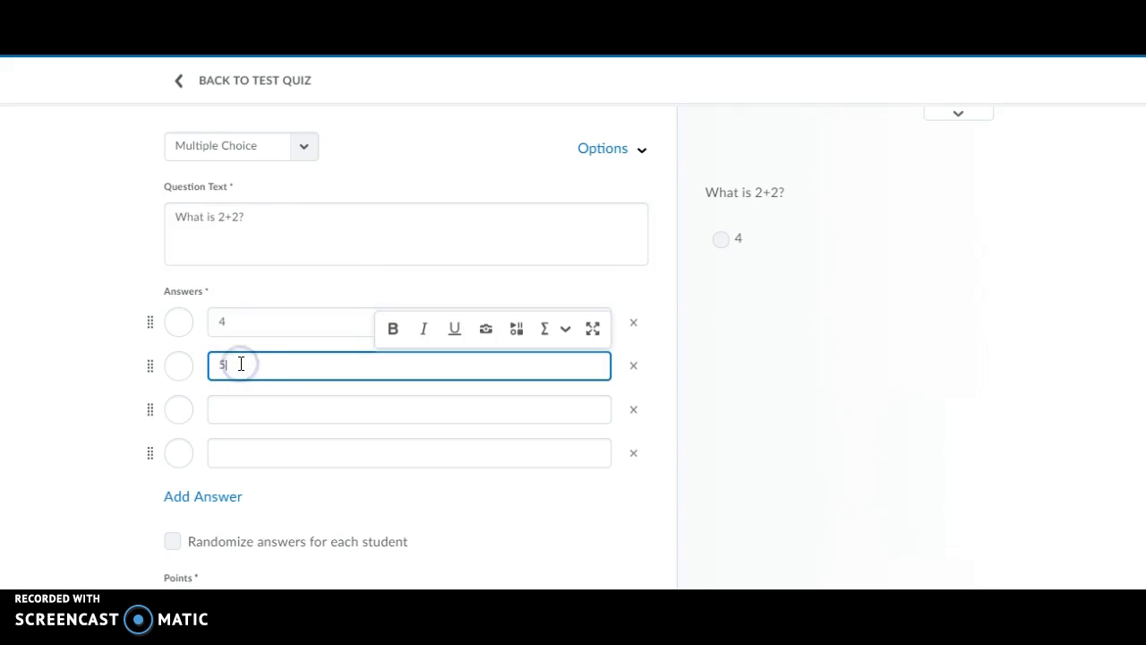
pyautogui.click(234, 412)
pyautogui.write('8')
pyautogui.click(237, 442)
pyautogui.write('2')
# Mark 4 as correct, randomize answers per student, and retype the fourth answer starting 'All a'.
pyautogui.click(179, 322)
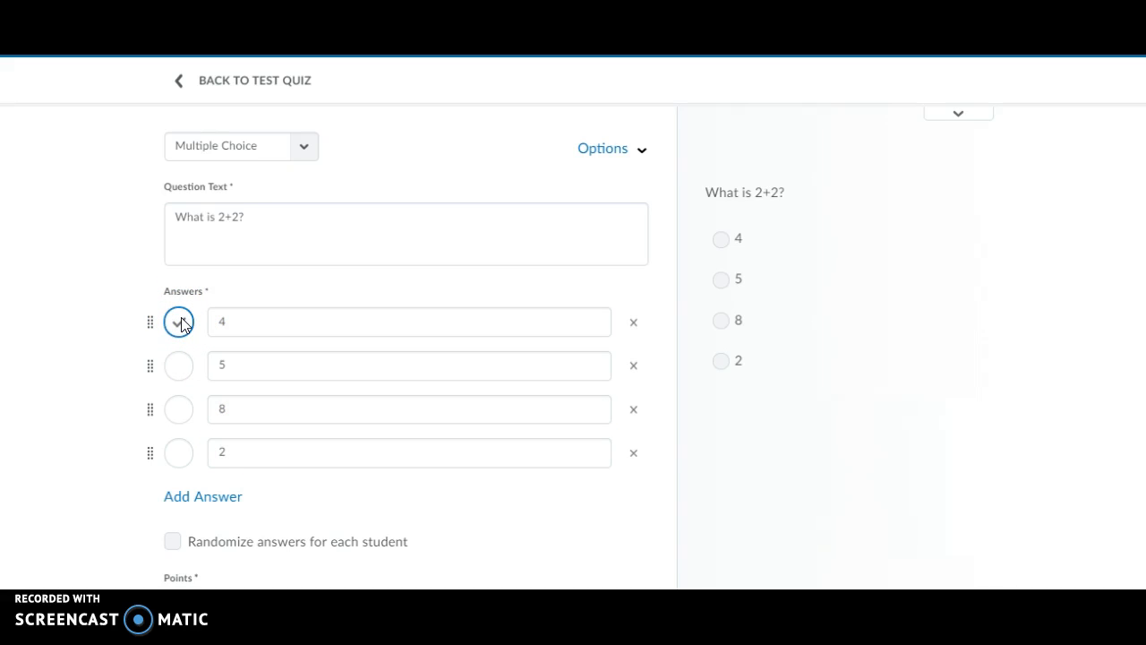
pyautogui.click(171, 543)
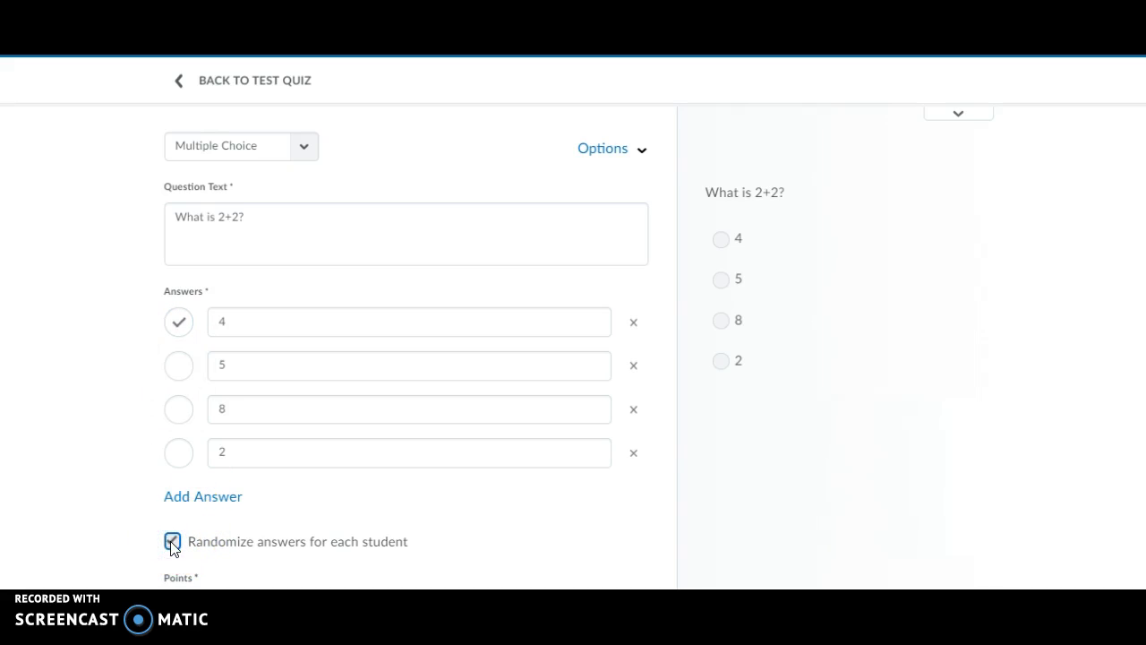
pyautogui.scroll(-2, 579, 346)
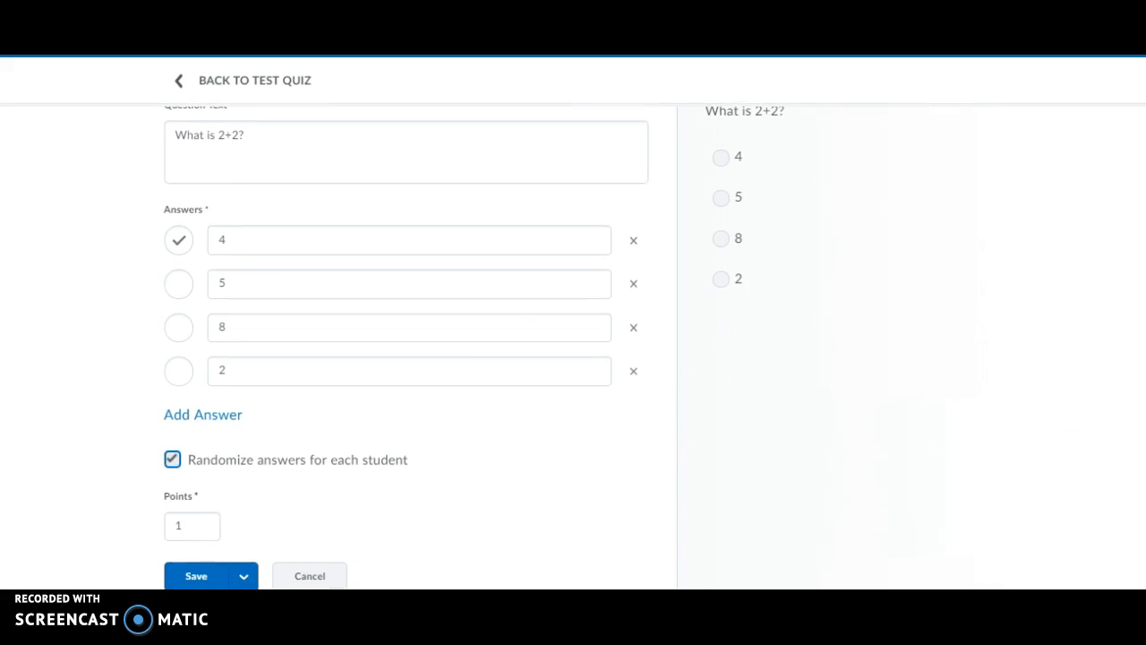
pyautogui.click(299, 368)
pyautogui.moveTo(286, 366); pyautogui.dragTo(158, 369)
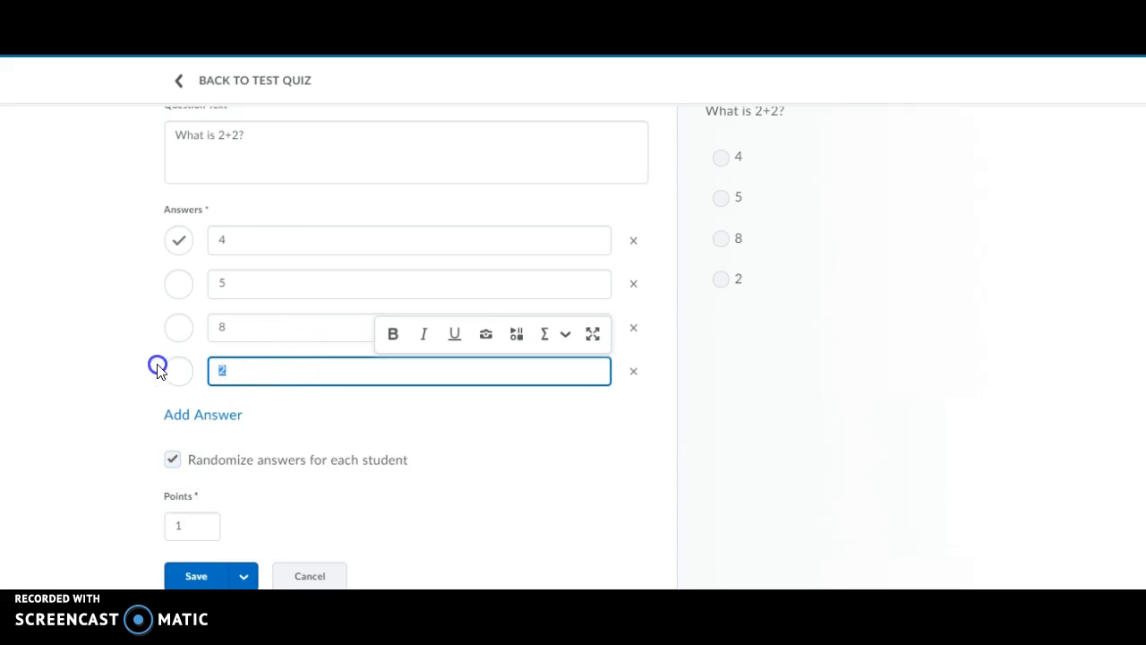
pyautogui.write('W')
pyautogui.click(397, 376)
pyautogui.moveTo(388, 376); pyautogui.dragTo(174, 370)
pyautogui.write('All answers are correct.')
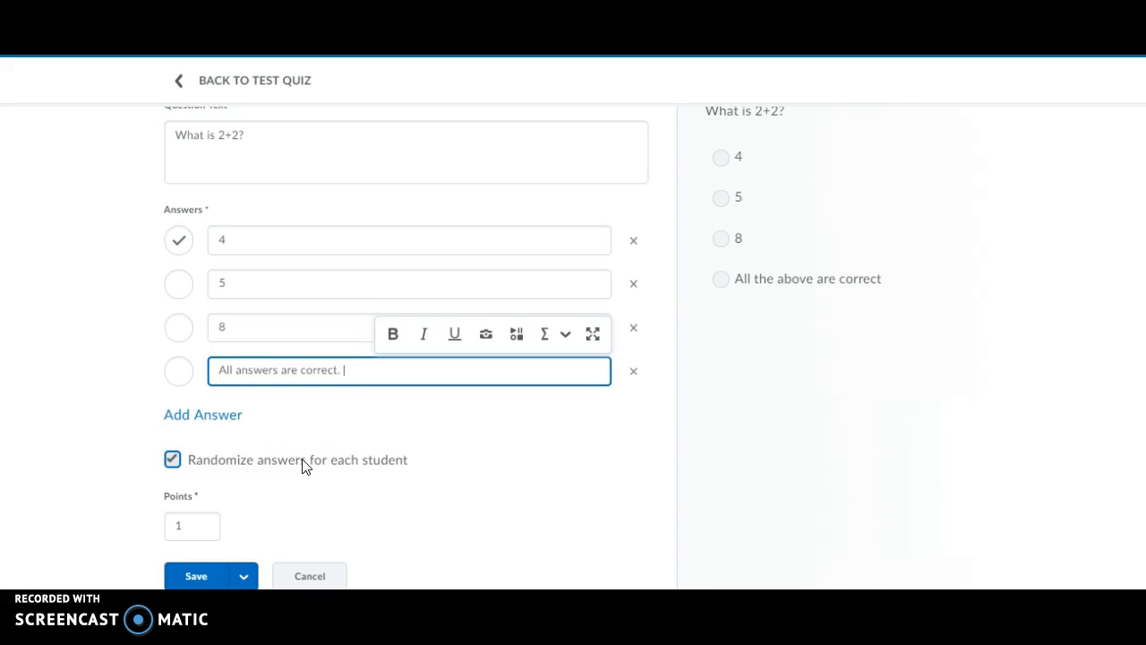
# Keep the question at 1 point and save it to Test Quiz.
pyautogui.click(191, 525)
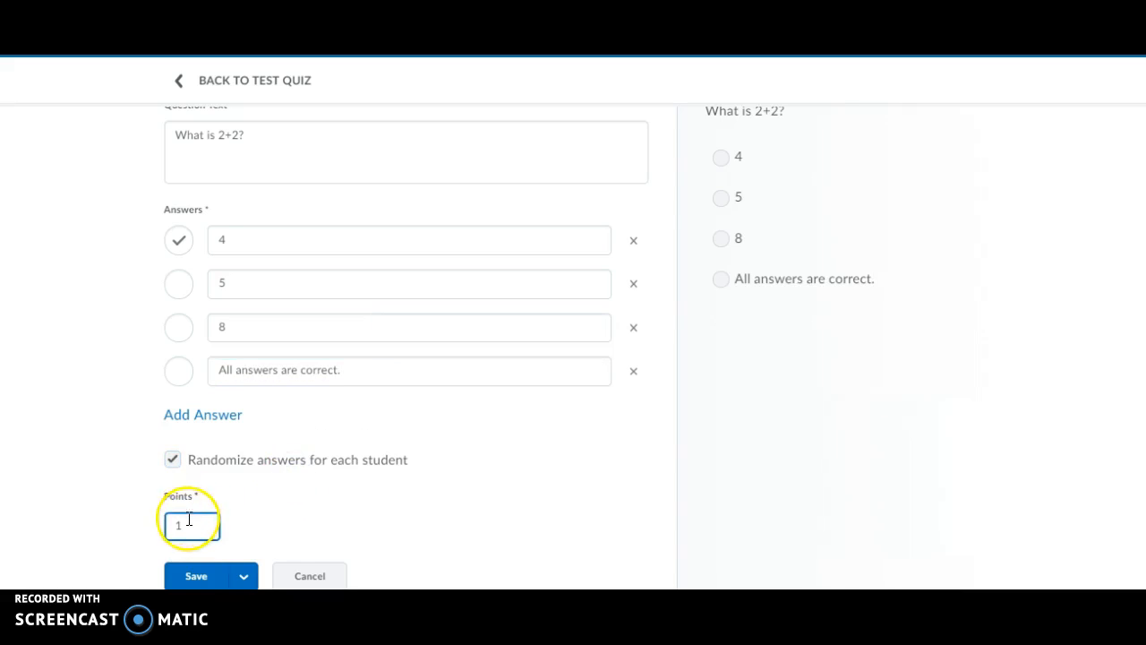
pyautogui.click(280, 506)
pyautogui.click(260, 550)
pyautogui.click(200, 575)
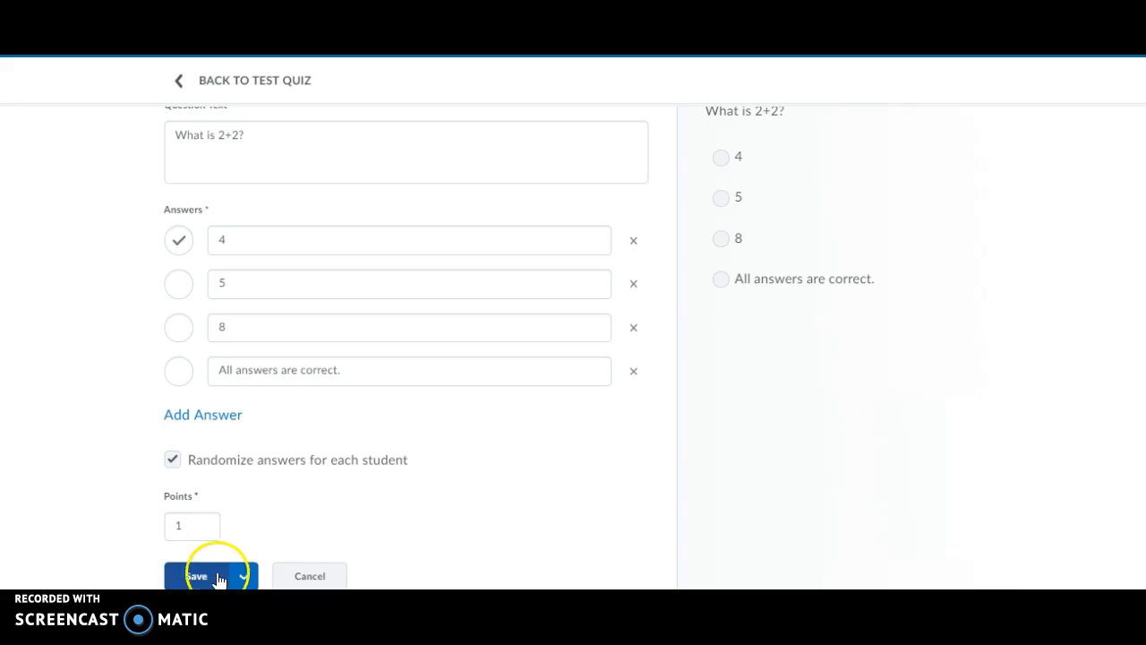
pyautogui.click(199, 577)
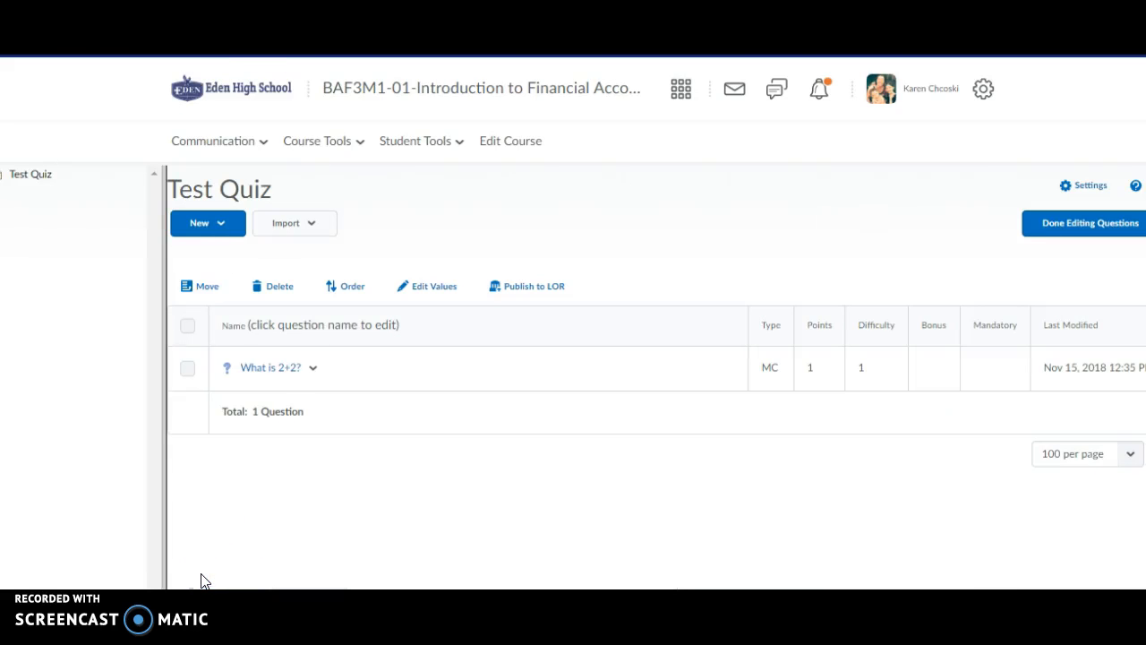
# Add a new multiple choice question and enter 'What is the weather today?' as its text.
pyautogui.click(213, 225)
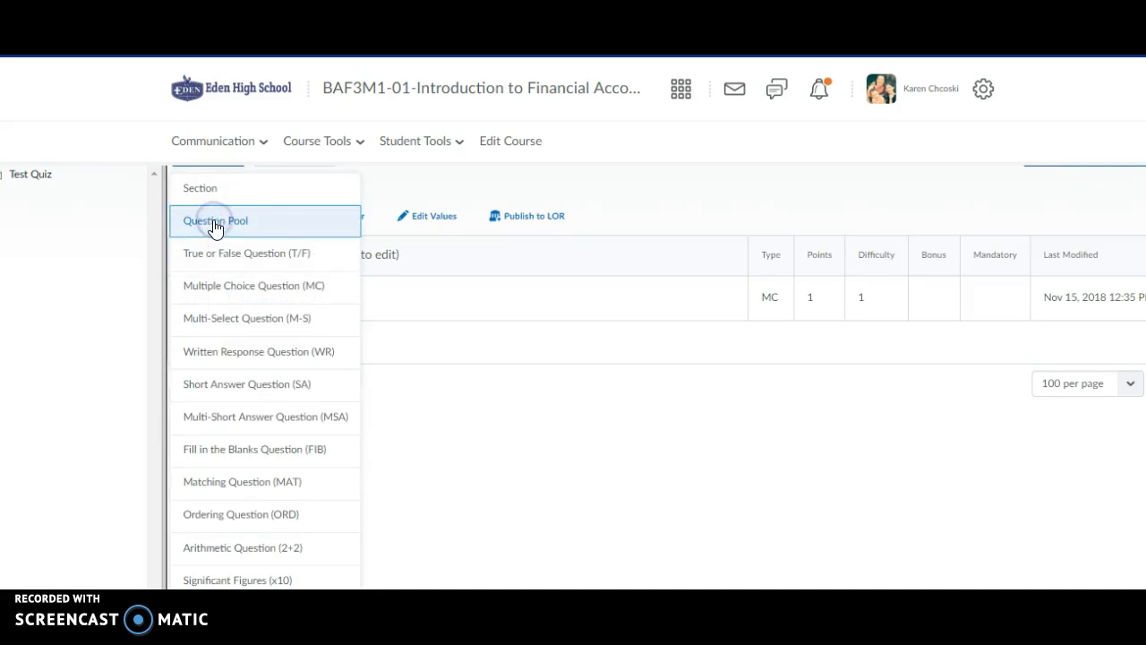
pyautogui.click(235, 283)
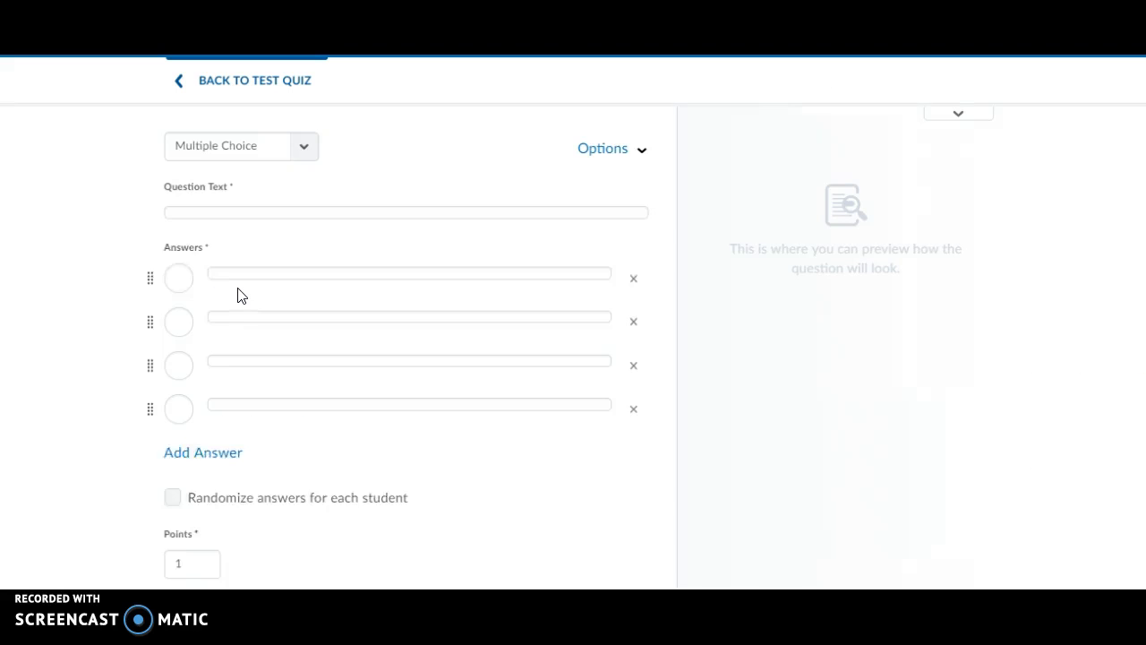
pyautogui.click(238, 315)
pyautogui.click(213, 219)
pyautogui.write('W')
pyautogui.press('BackSpace')
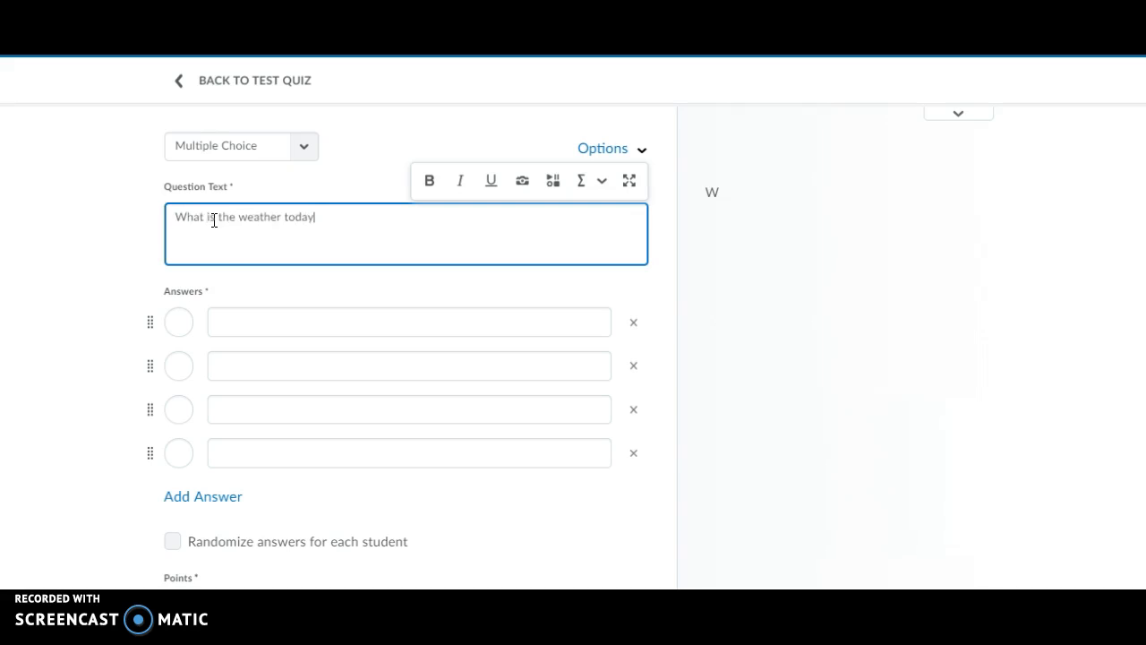
# Enter the answers Cold, Snowy, Windy and 'All answers are correct.'.
pyautogui.click(248, 324)
pyautogui.write('Cold')
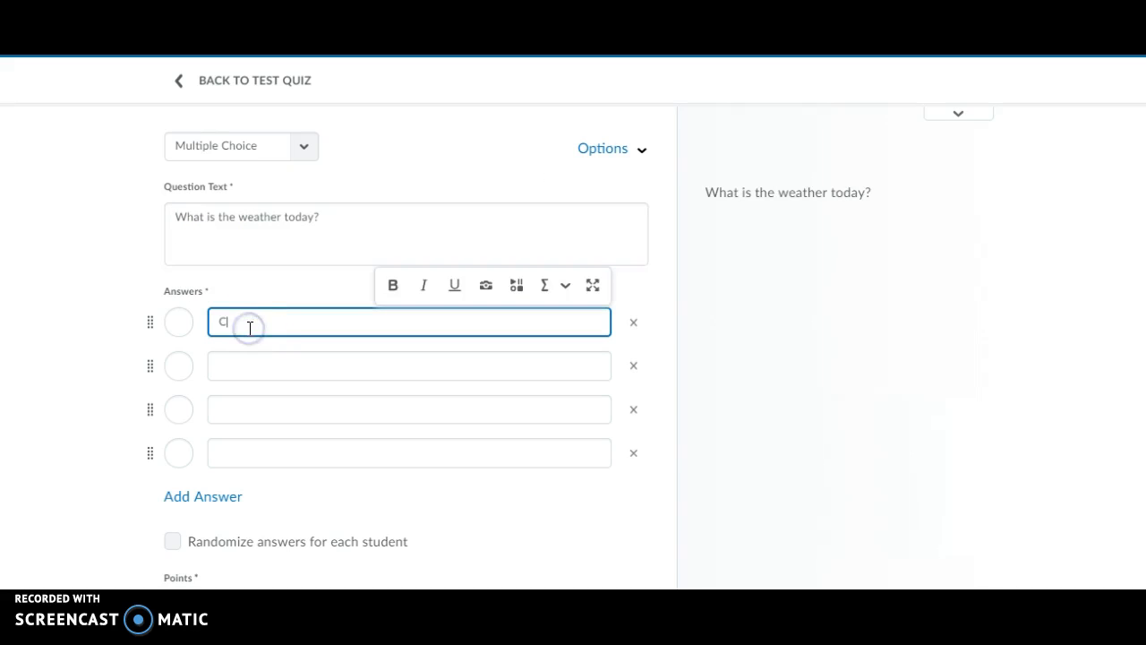
pyautogui.click(254, 364)
pyautogui.write('Snowy')
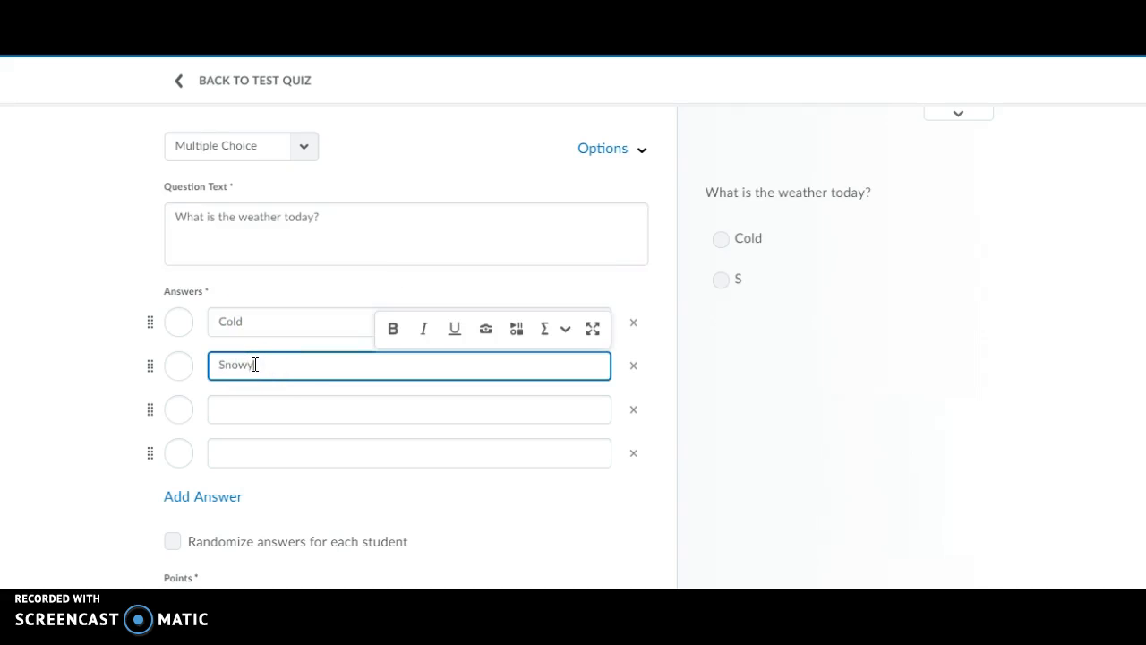
pyautogui.click(260, 412)
pyautogui.write('Windy')
pyautogui.click(256, 453)
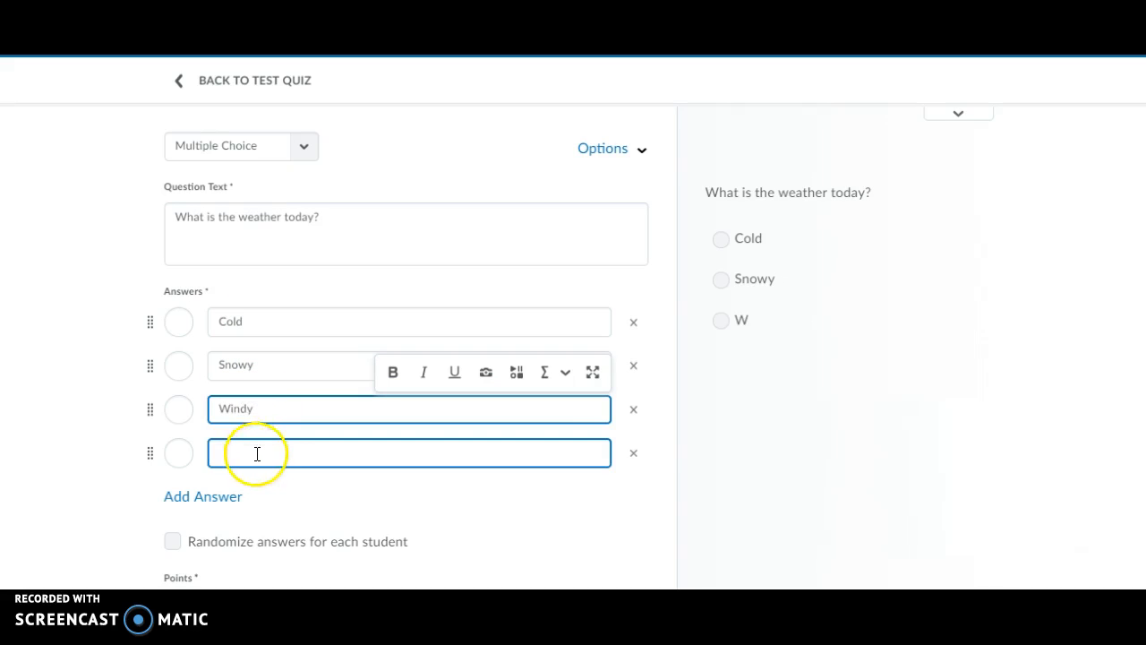
pyautogui.write('All answers are correct.')
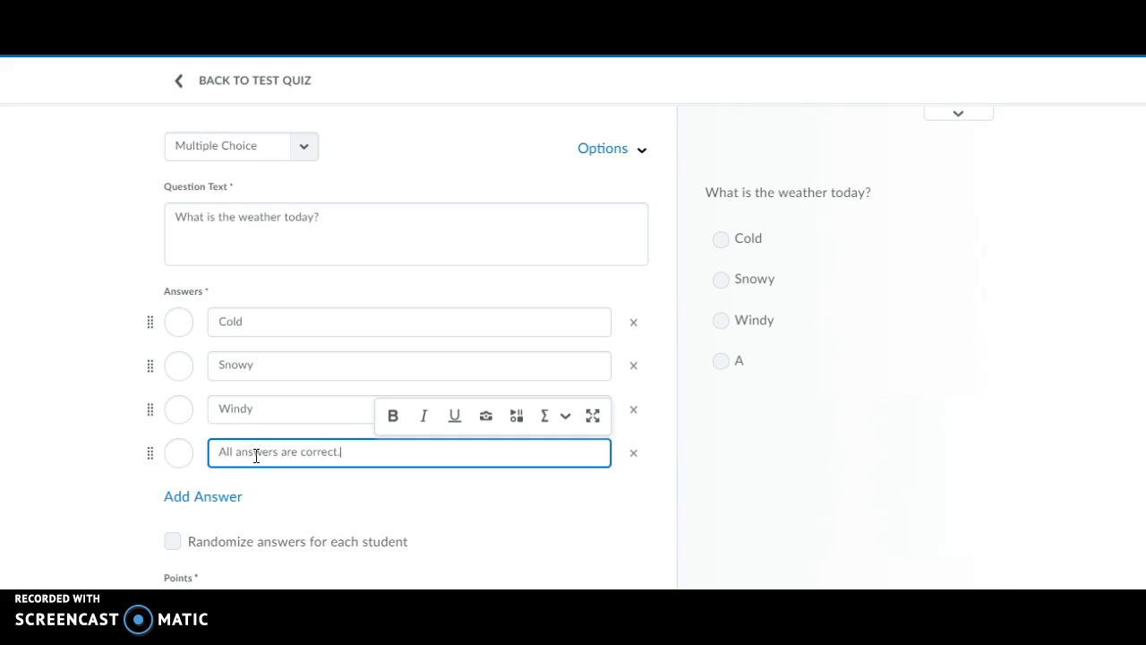
# Mark 'All answers are correct.' correct, randomize answers, and choose Save and New.
pyautogui.click(179, 452)
pyautogui.click(174, 541)
pyautogui.scroll(-1, 174, 541)
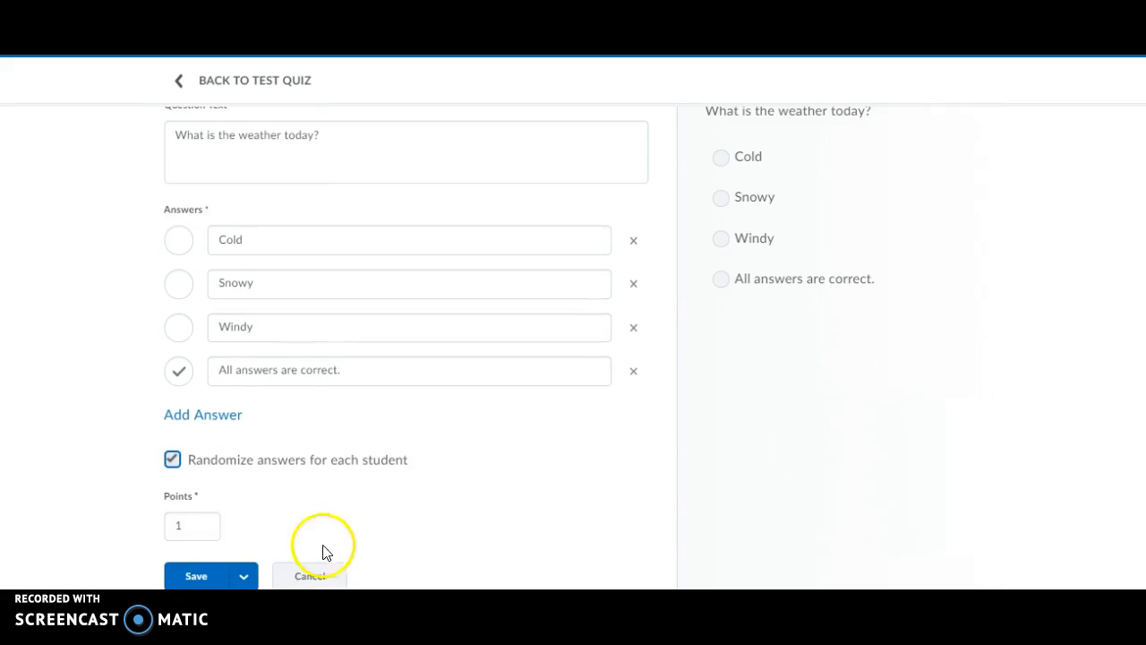
pyautogui.click(245, 576)
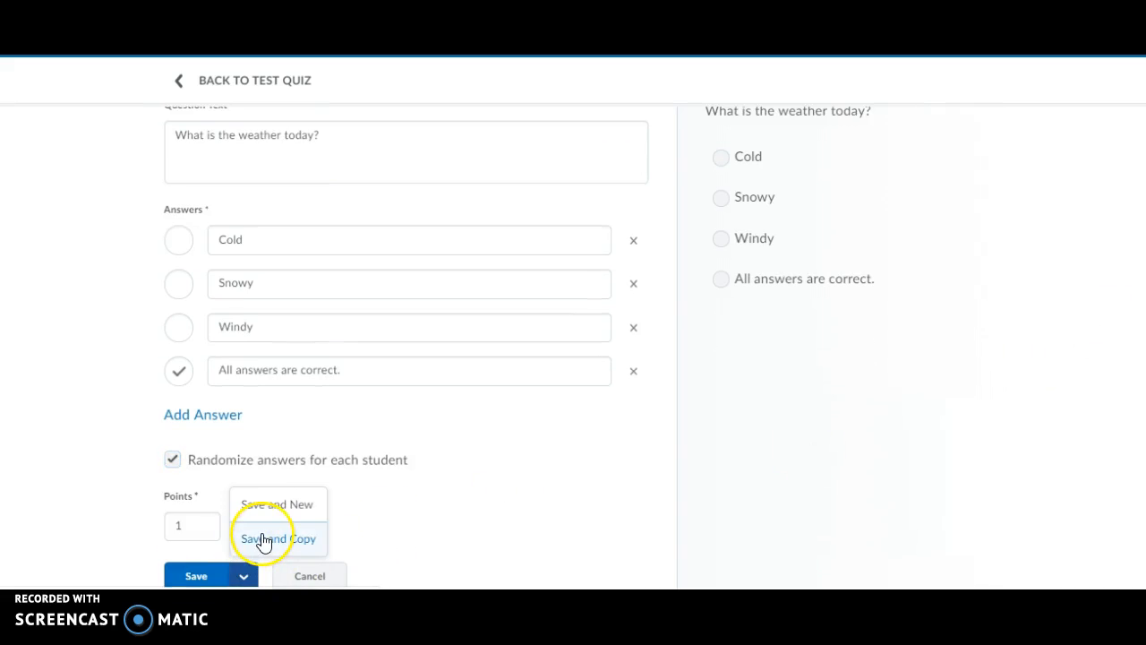
pyautogui.click(258, 504)
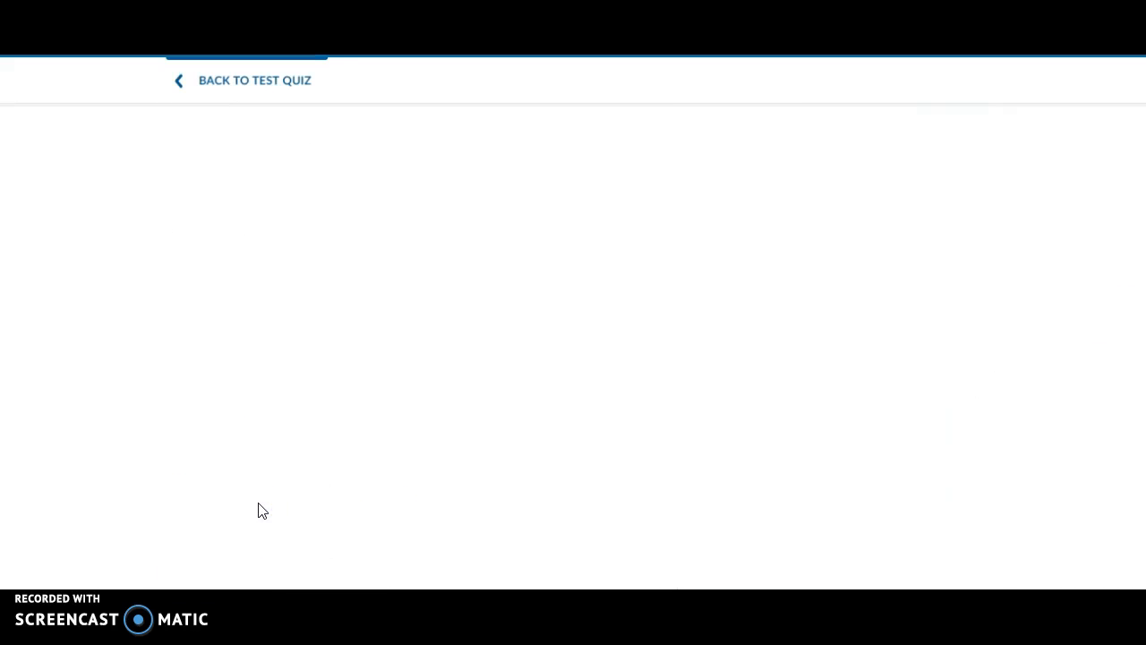
# Start inserting an image into the new question's text, then cancel the file options.
pyautogui.click(220, 224)
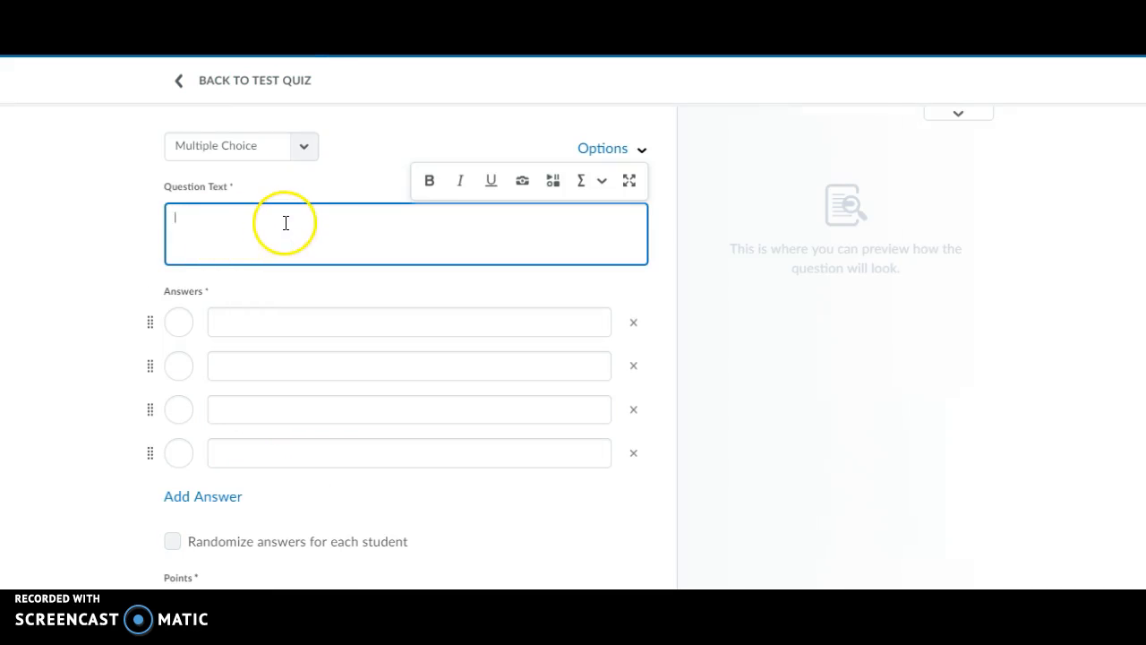
pyautogui.click(523, 183)
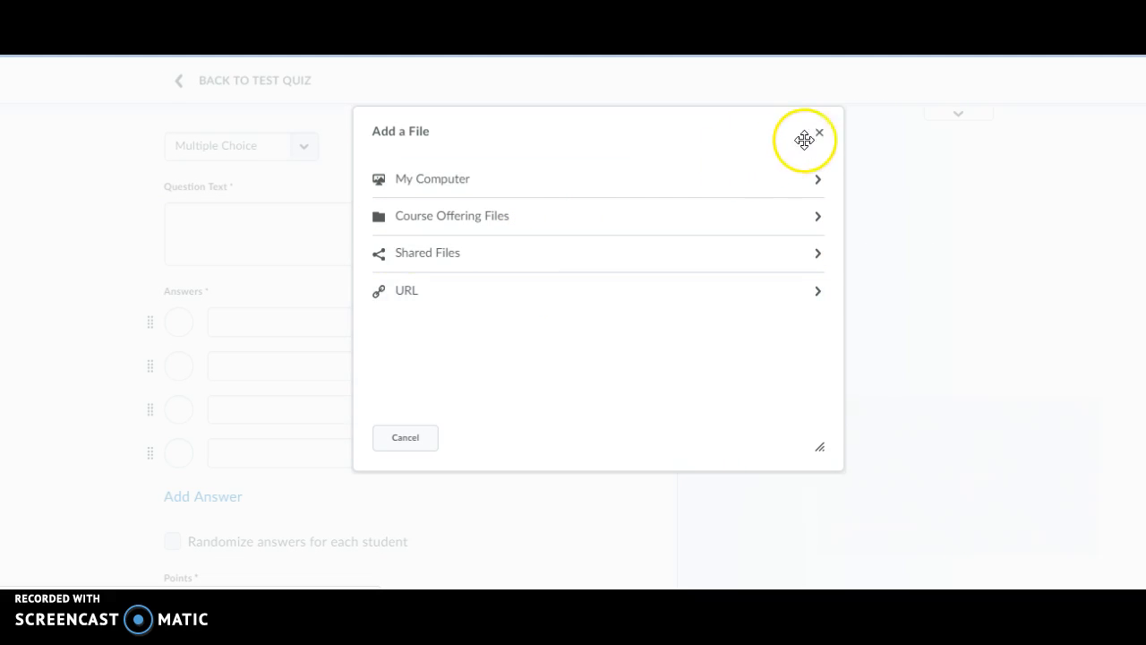
pyautogui.click(814, 135)
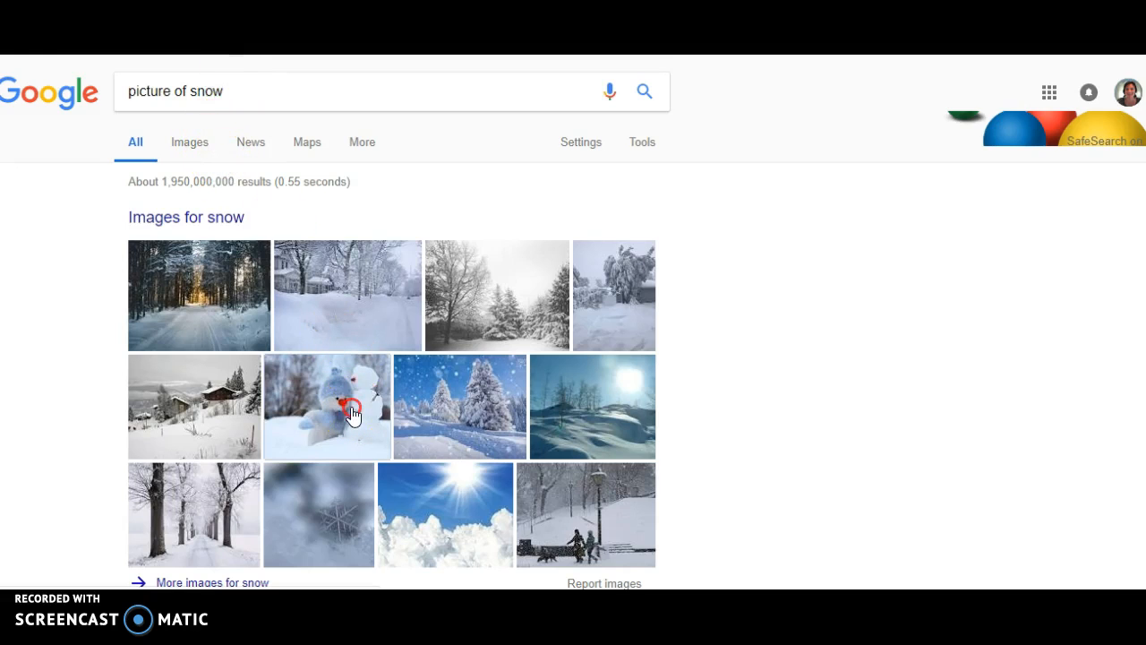
# Copy the snowman picture from the Google snow image results and return to the question text.
pyautogui.rightClick(351, 406)
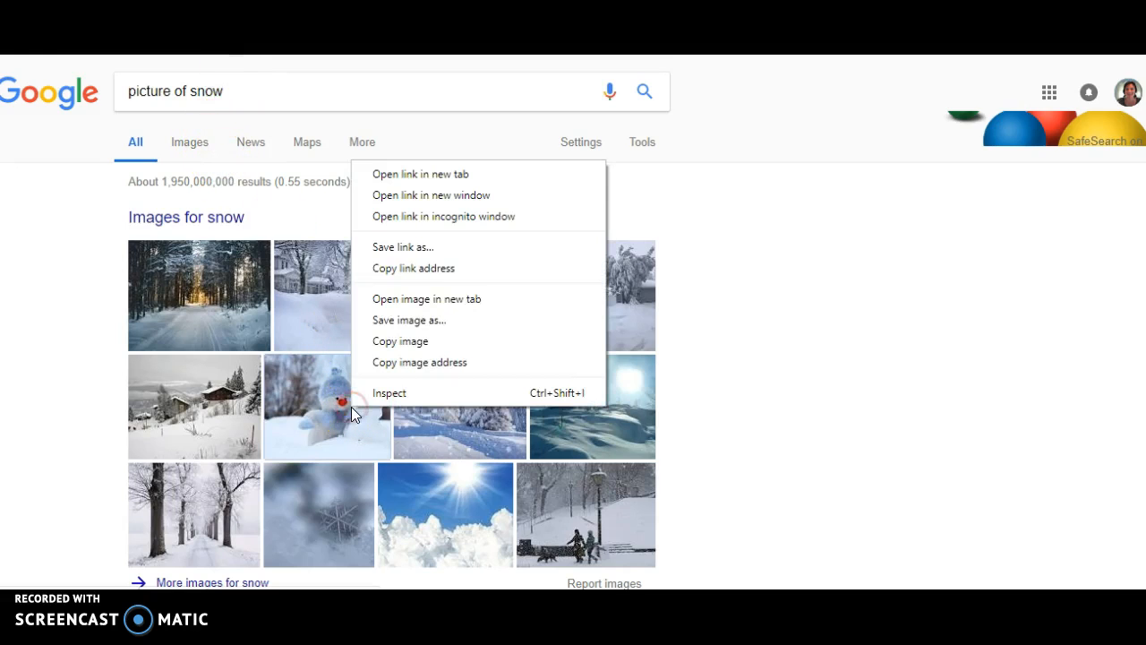
pyautogui.click(403, 341)
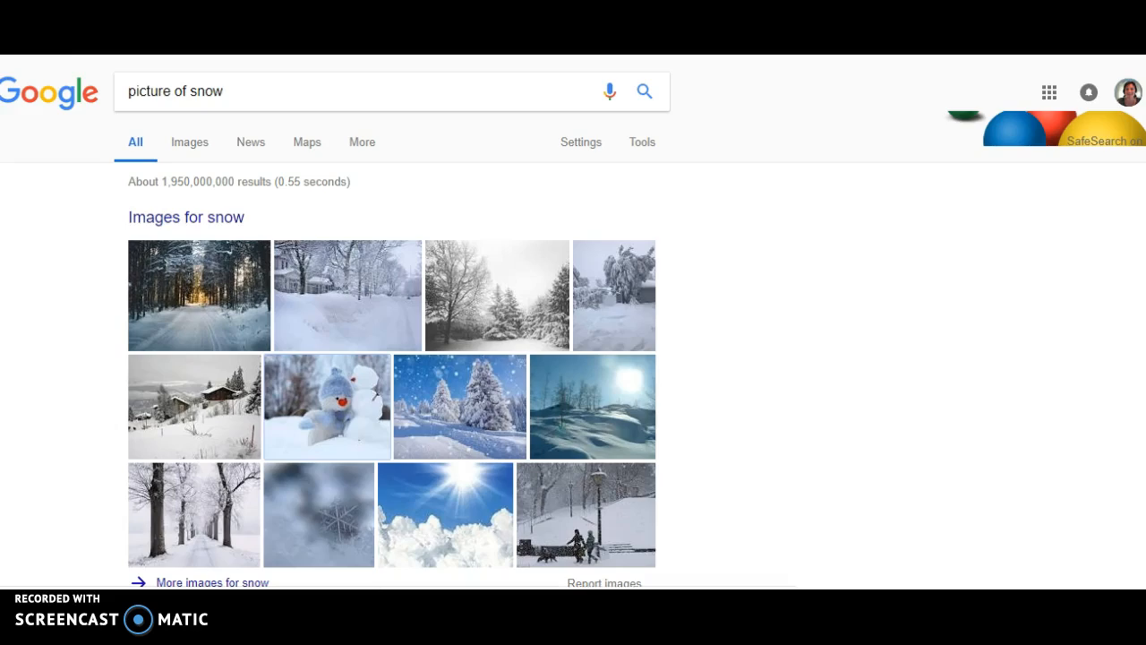
pyautogui.hotkey('ctrl', 'Tab')
pyautogui.click(253, 228)
# Paste the snowman picture into the question text, followed by 'What is in this picture?'.
pyautogui.rightClick(253, 227)
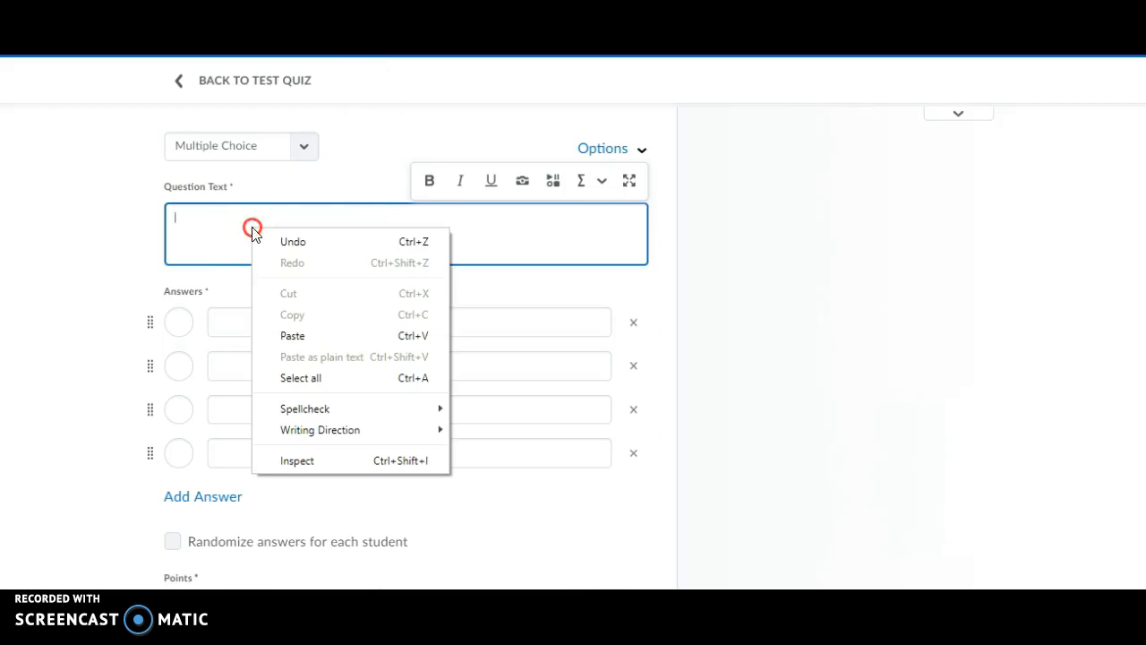
pyautogui.click(303, 337)
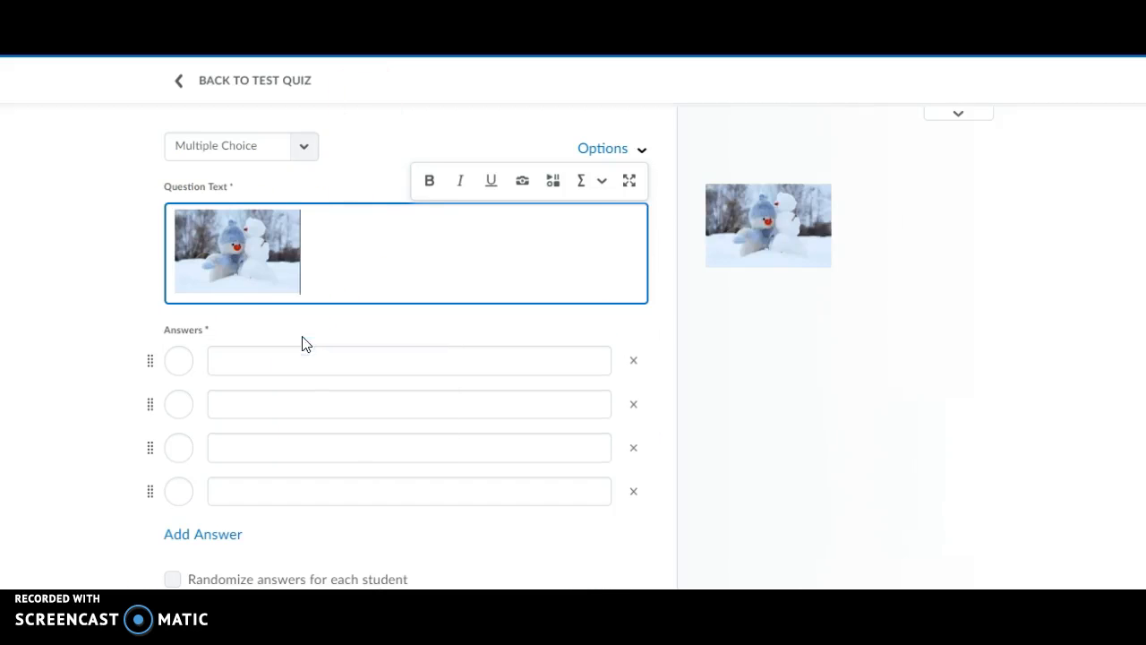
pyautogui.click(374, 271)
# Enter answers Love, Snowpeople, Trees and 'All answers are correct.', marking the last one correct.
pyautogui.click(299, 359)
pyautogui.write('Lo')
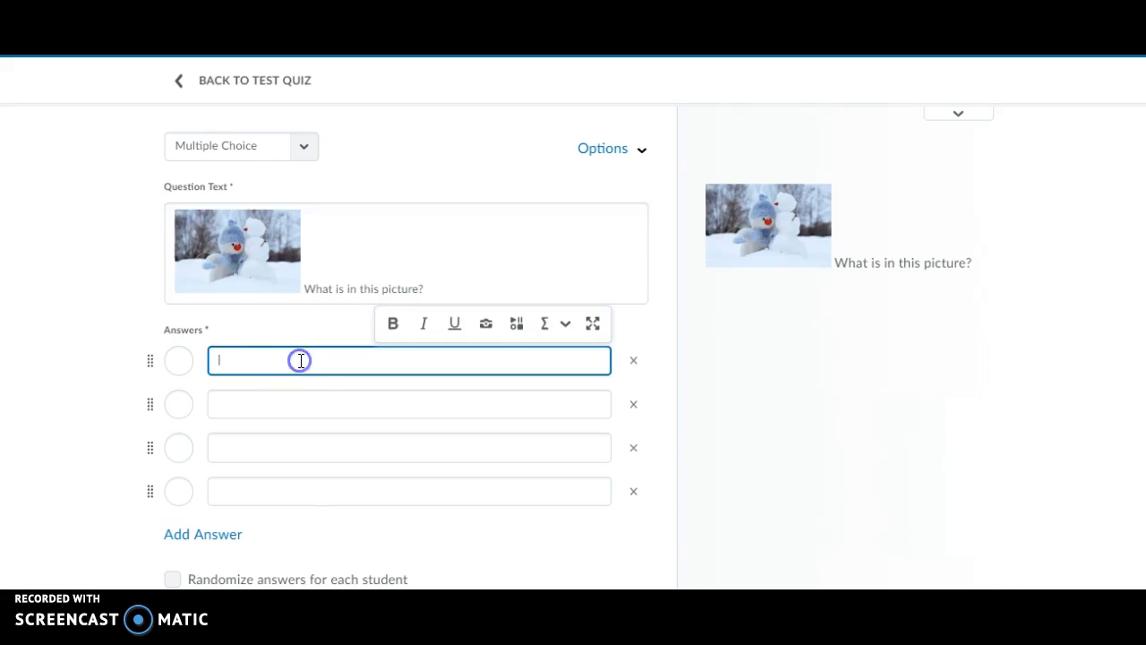
pyautogui.write('ve')
pyautogui.click(236, 403)
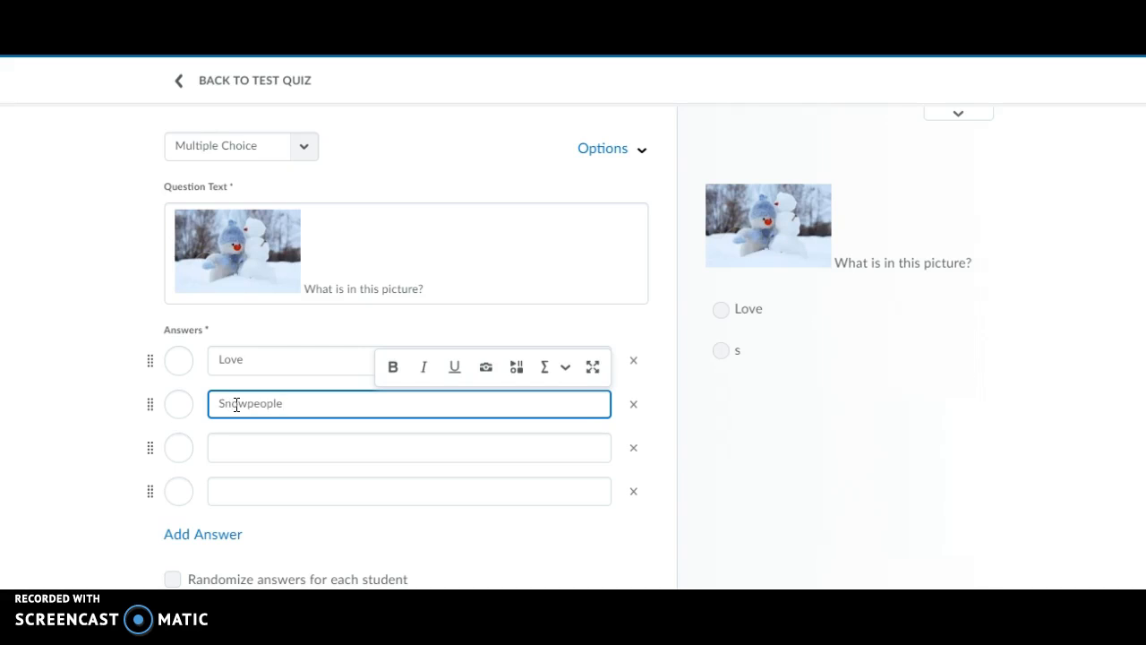
pyautogui.click(235, 448)
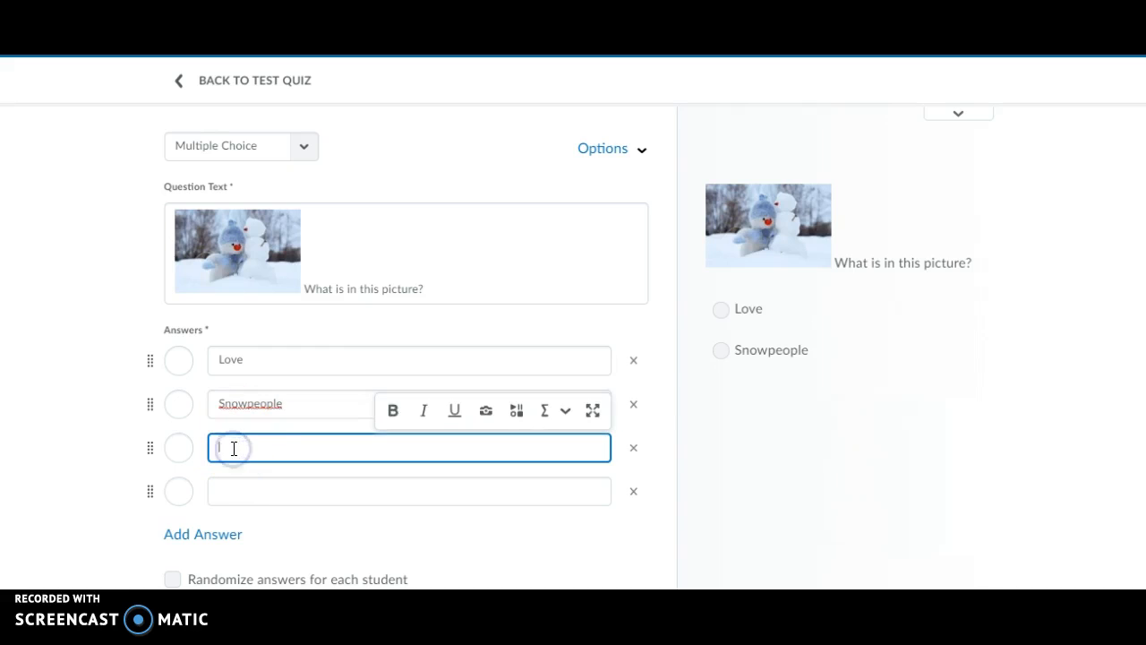
pyautogui.click(239, 491)
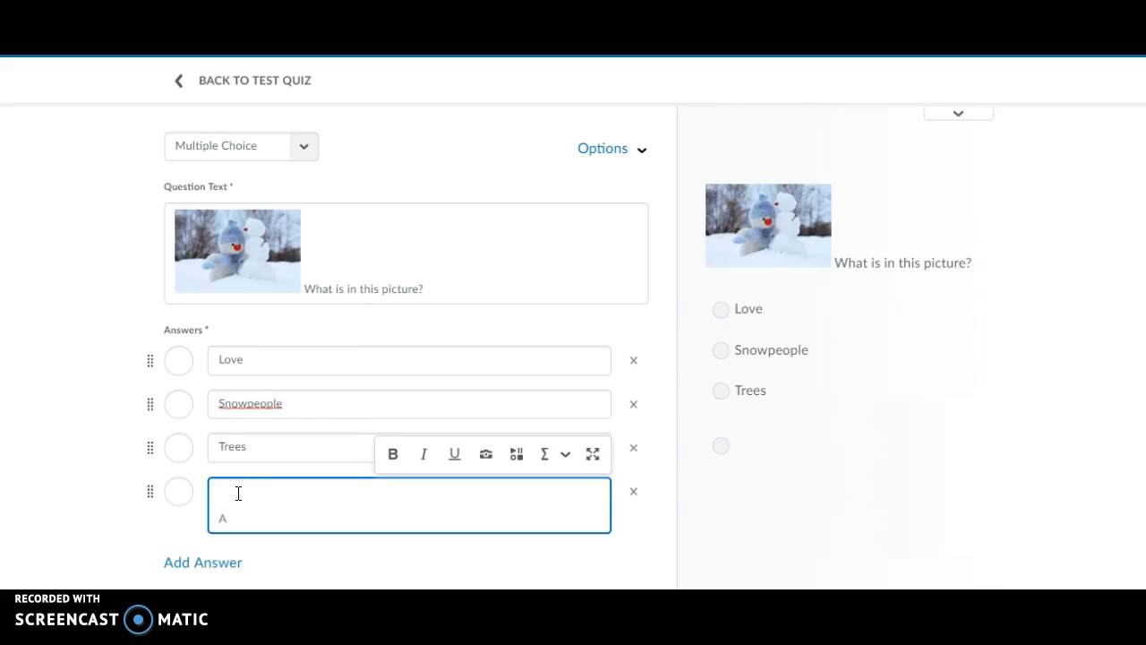
pyautogui.click(238, 514)
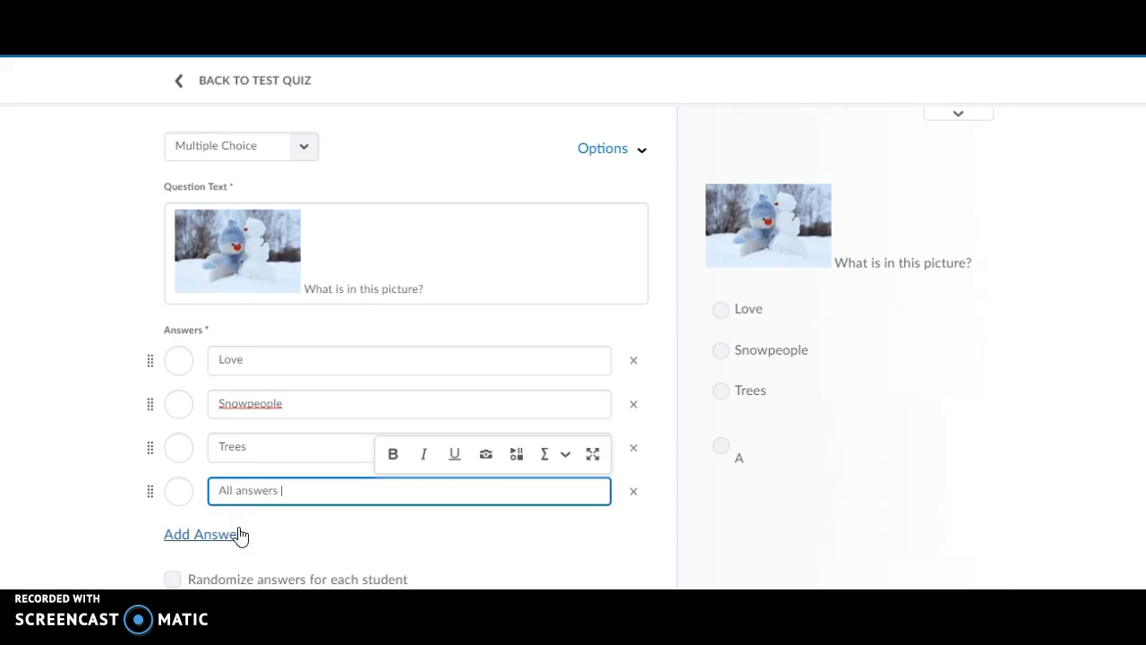
pyautogui.write('ll answers are correct.')
pyautogui.moveTo(179, 528); pyautogui.dragTo(178, 504)
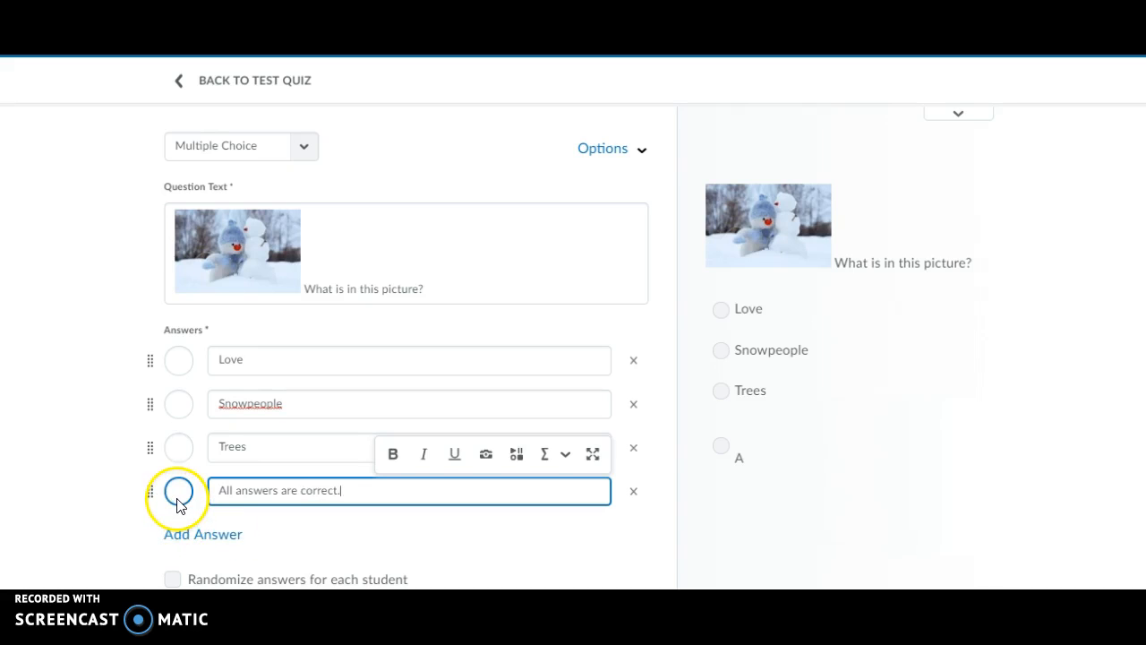
pyautogui.click(178, 502)
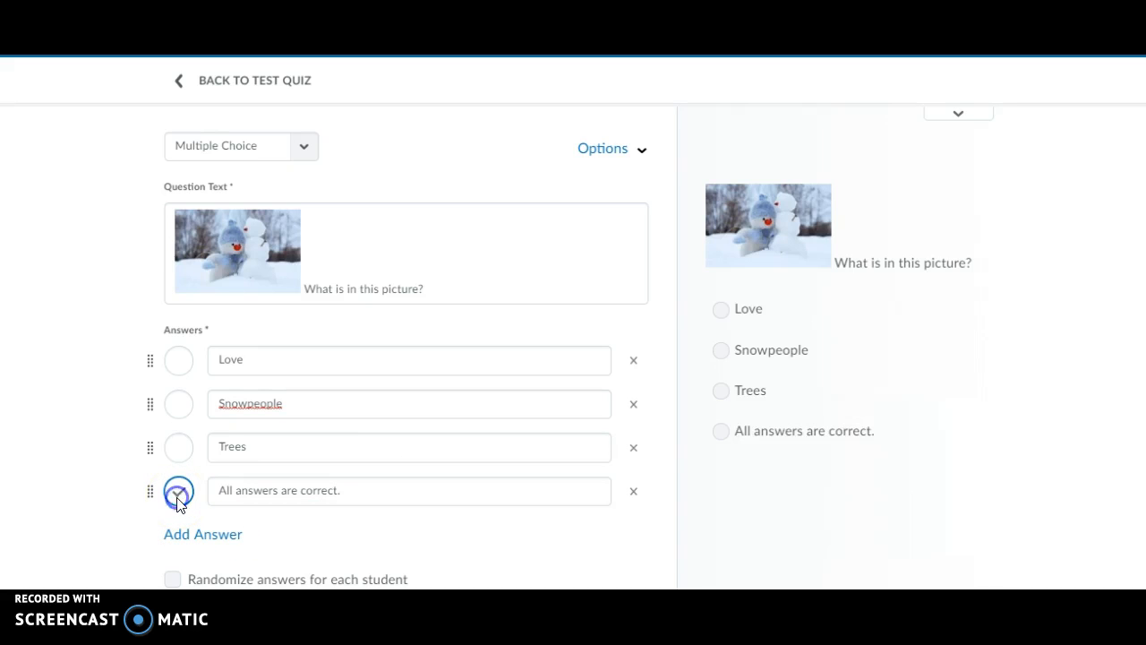
pyautogui.click(342, 242)
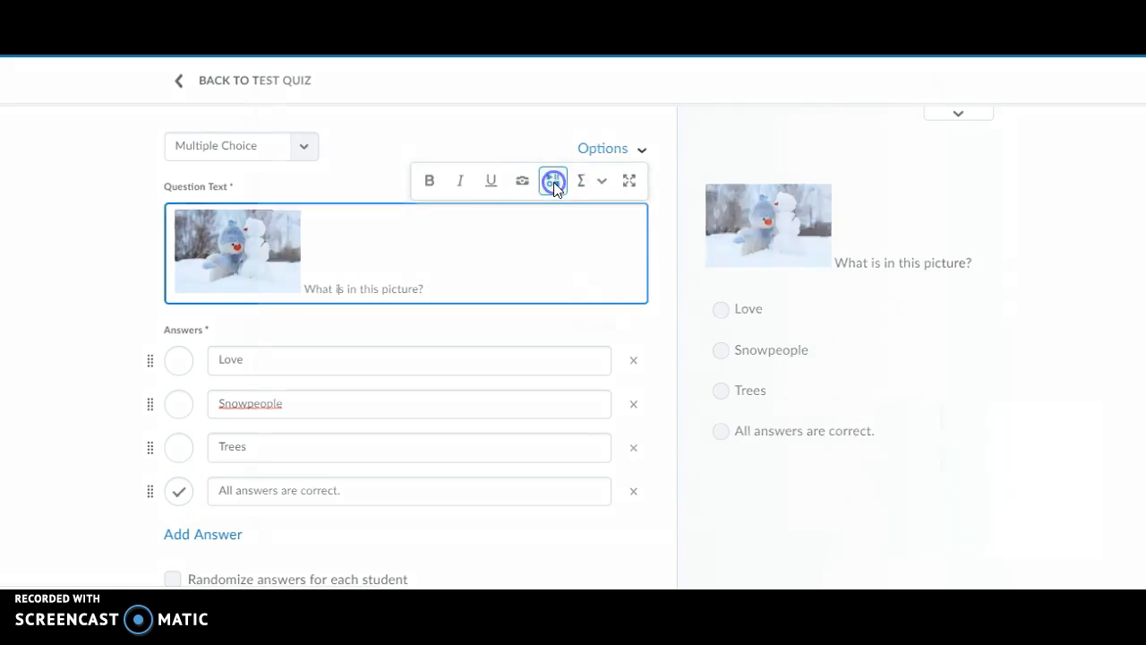
# Try inserting a YouTube video into the question, then close the search without adding one.
pyautogui.click(554, 182)
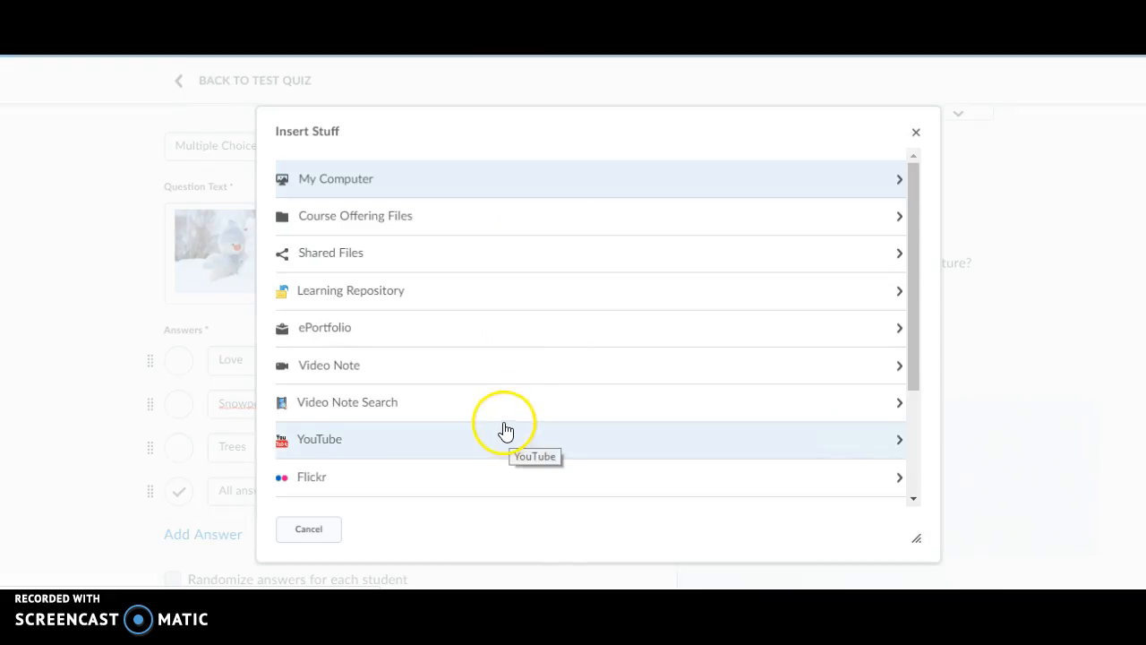
pyautogui.click(341, 439)
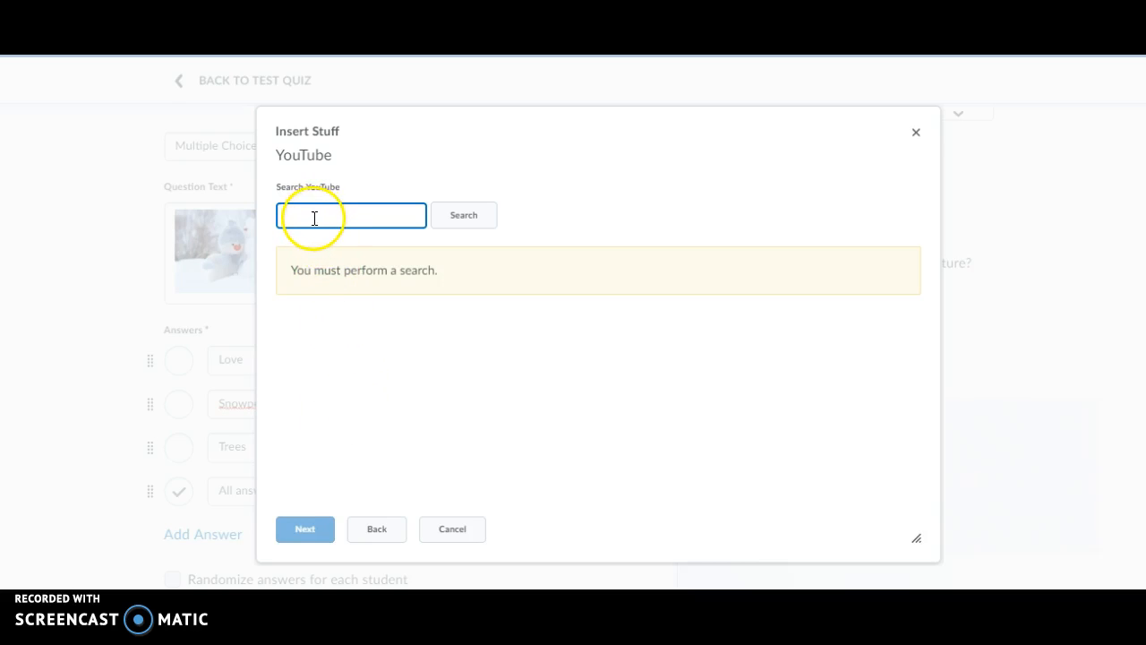
pyautogui.click(919, 132)
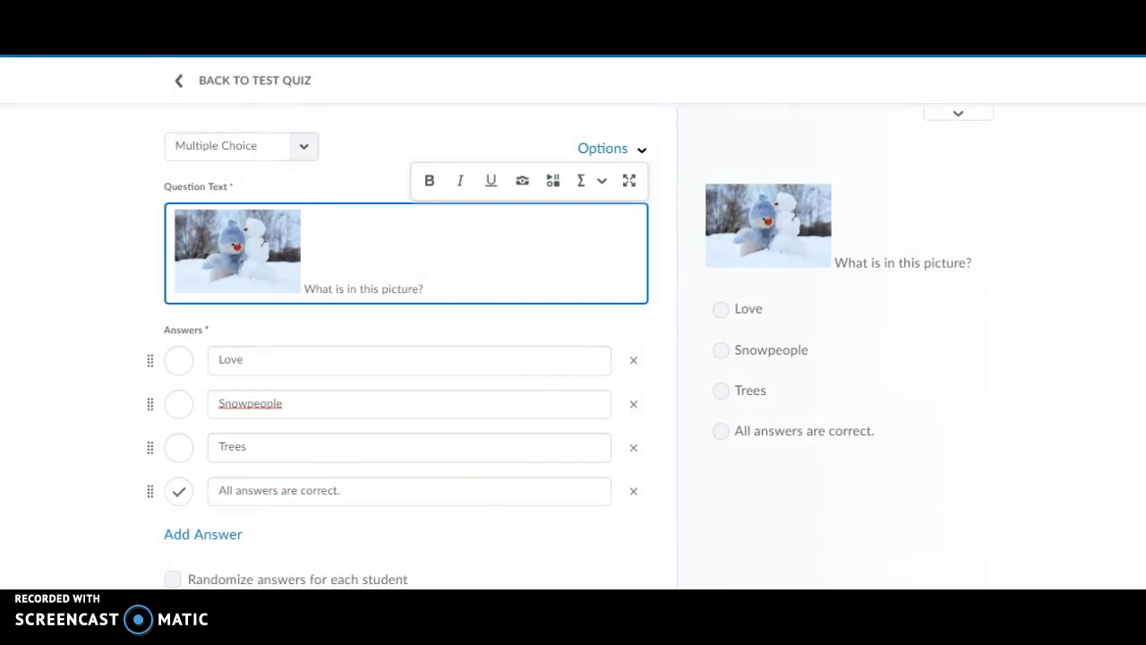
# Randomize the picture question's answers, save it, and bring up the Order page for the three questions.
pyautogui.click(173, 577)
pyautogui.scroll(-2, 1113, 427)
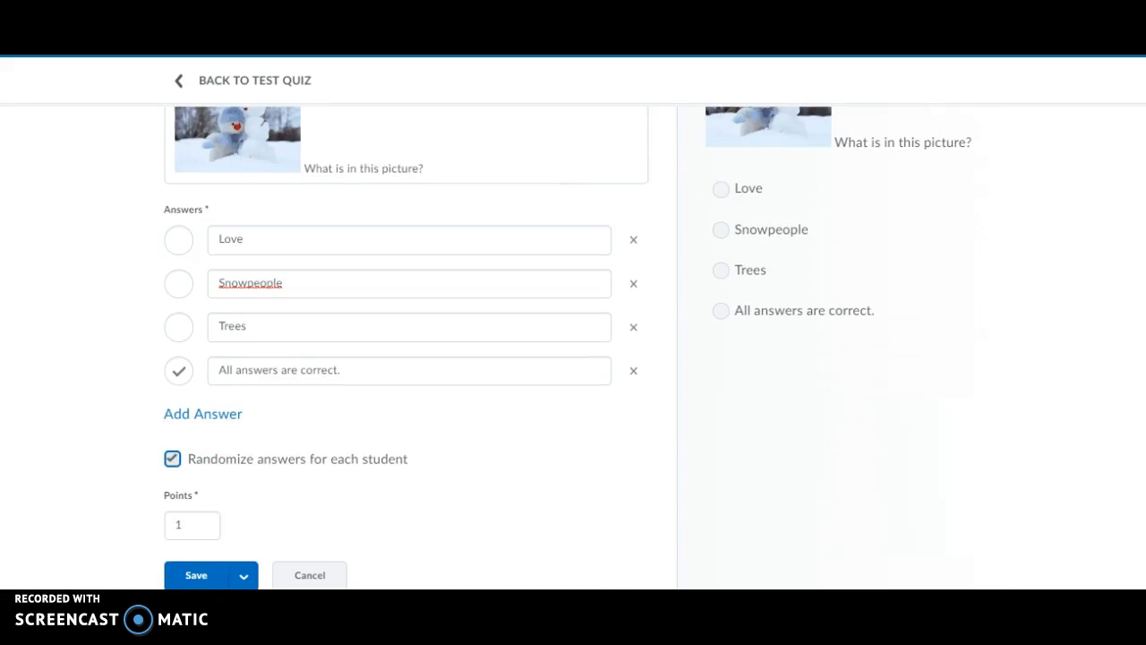
pyautogui.click(211, 573)
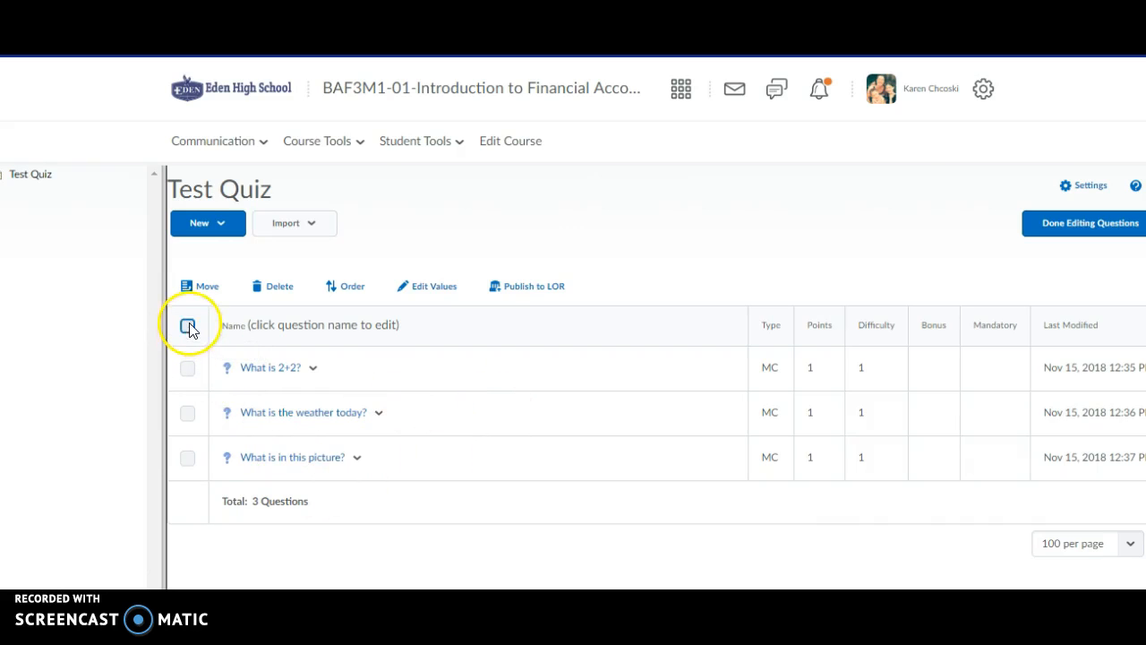
pyautogui.click(359, 289)
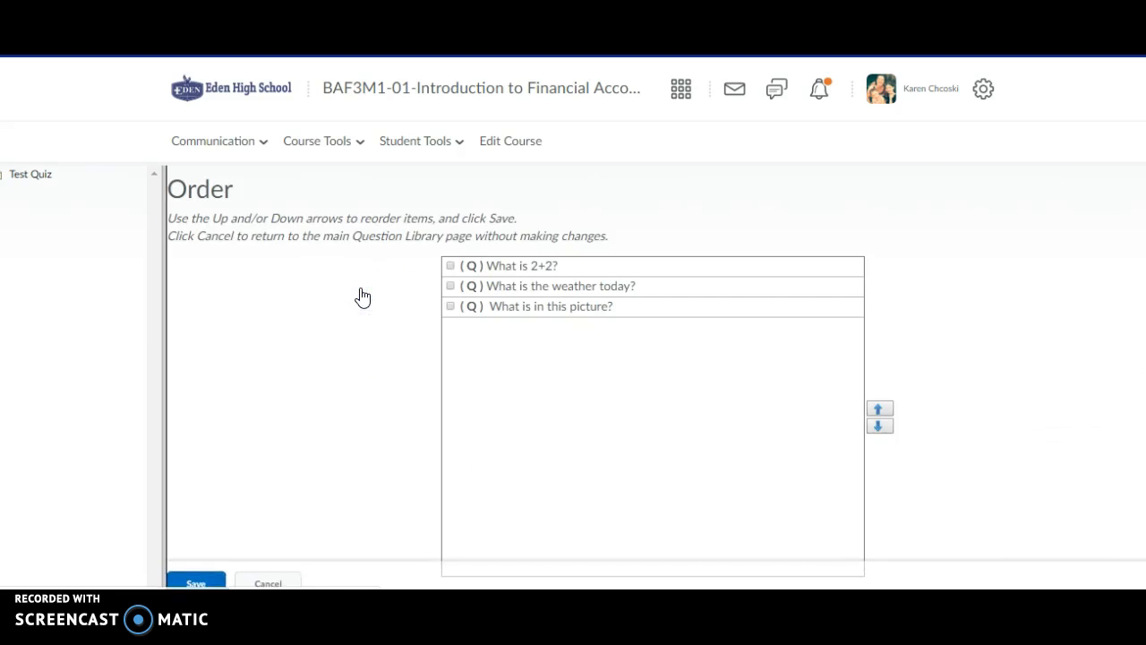
# Move 'What is in this picture?' up two places to the top of Test Quiz and save the order.
pyautogui.click(450, 306)
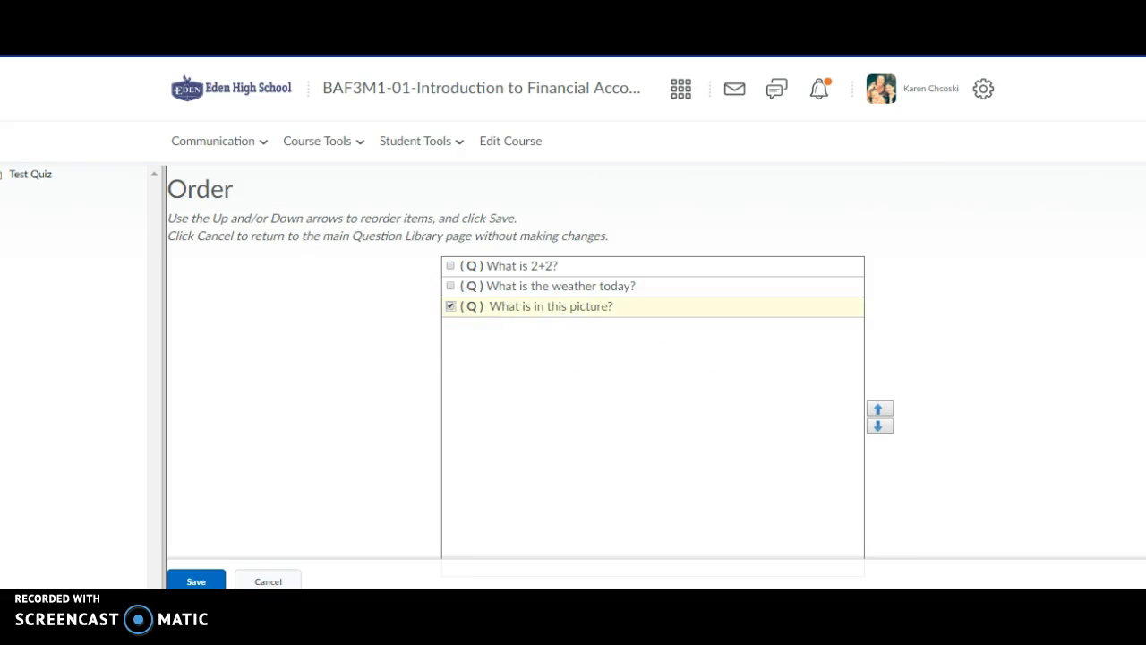
pyautogui.click(878, 409)
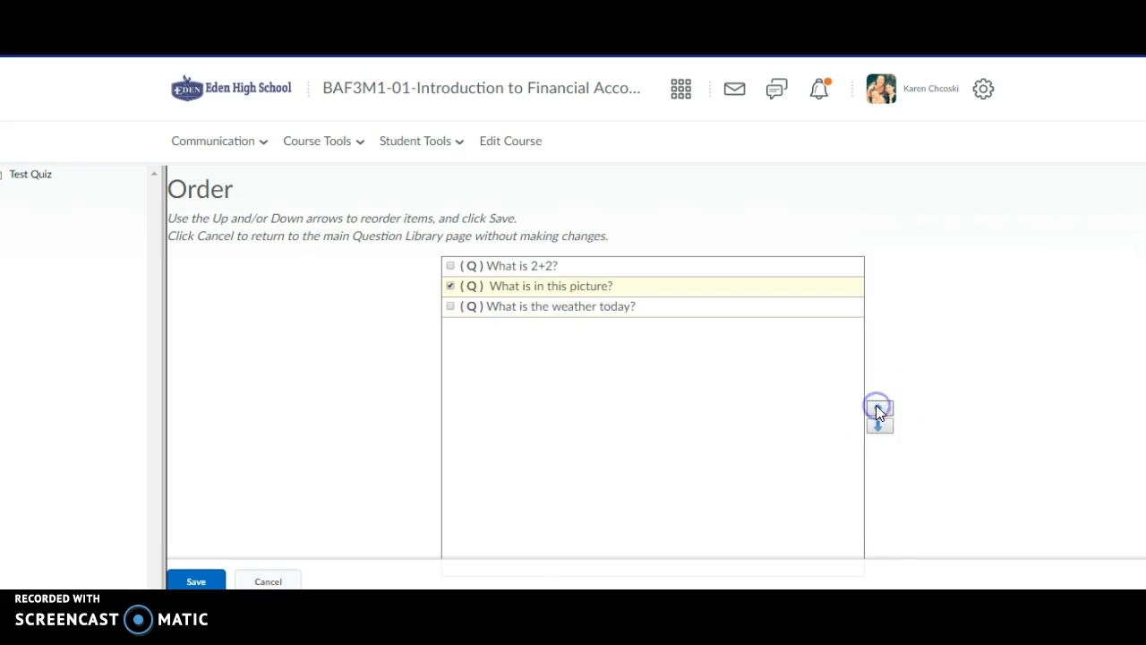
pyautogui.click(877, 409)
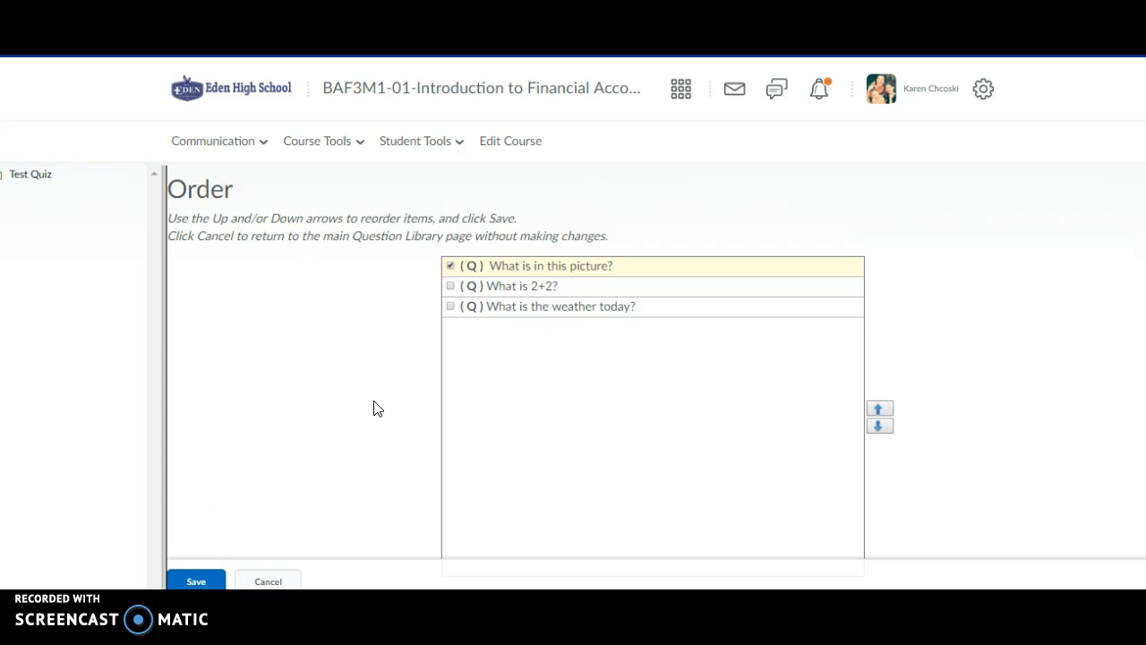
pyautogui.click(197, 582)
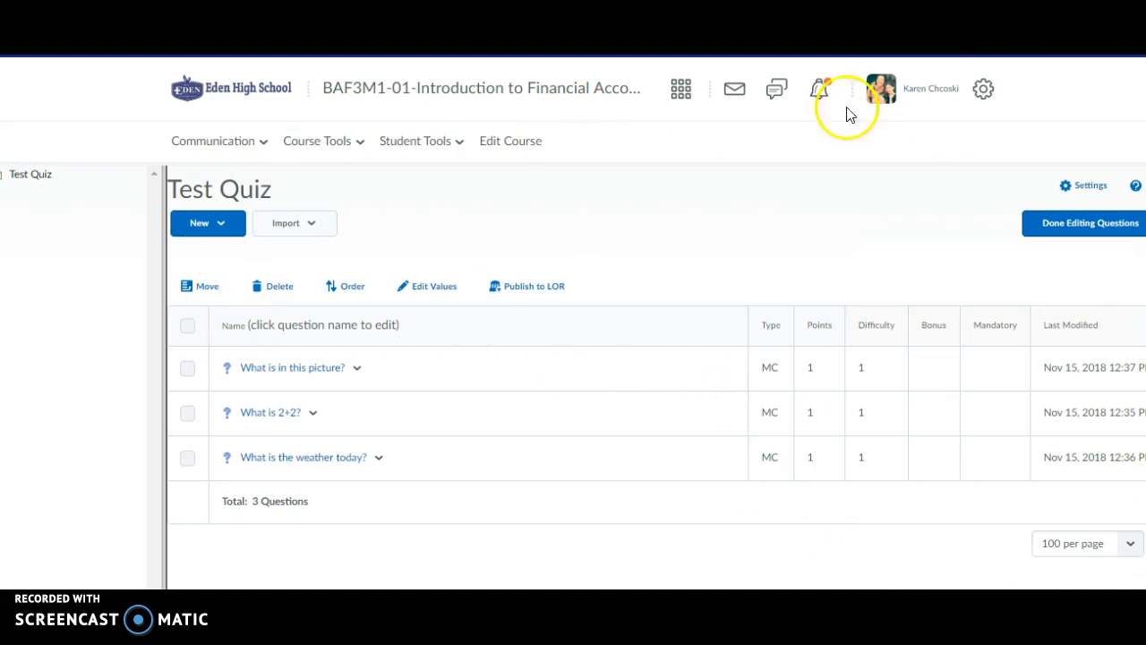
# Back in quiz properties, turn on quiz-level question shuffling and prevent moving backwards through pages.
pyautogui.click(1074, 232)
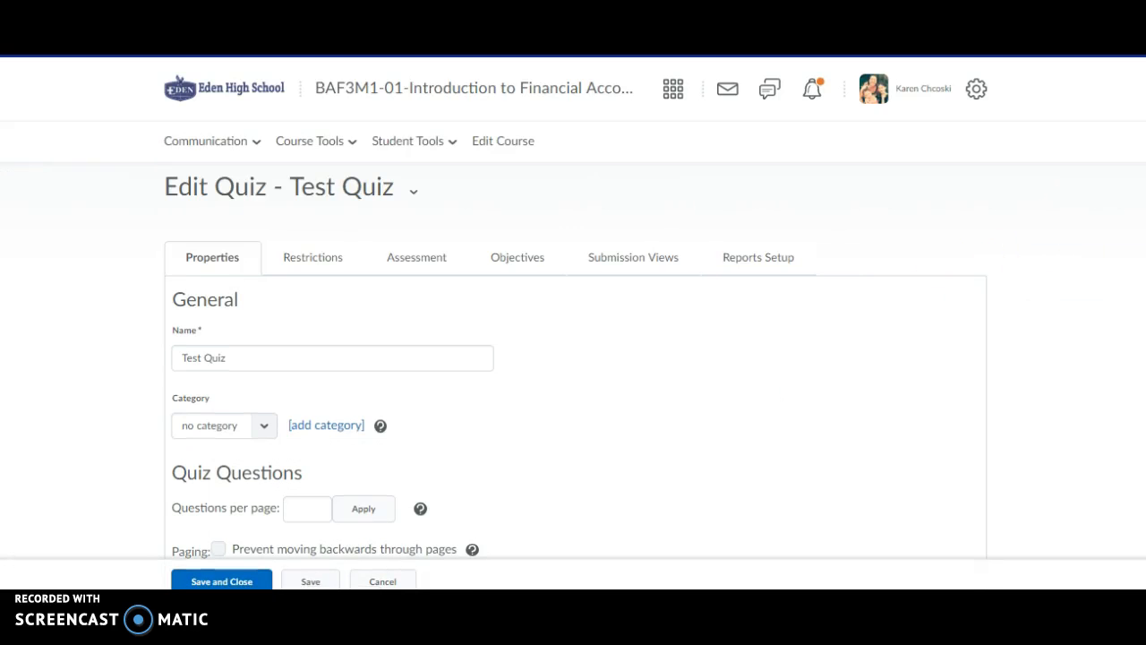
pyautogui.scroll(-3, 977, 403)
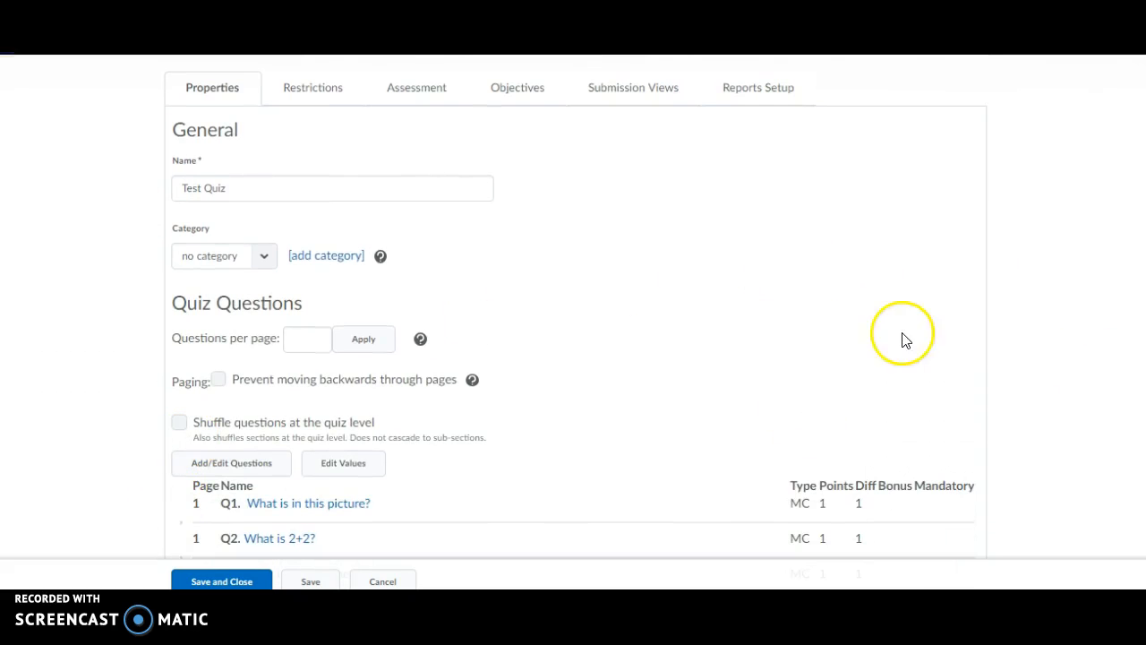
pyautogui.scroll(-2, 573, 305)
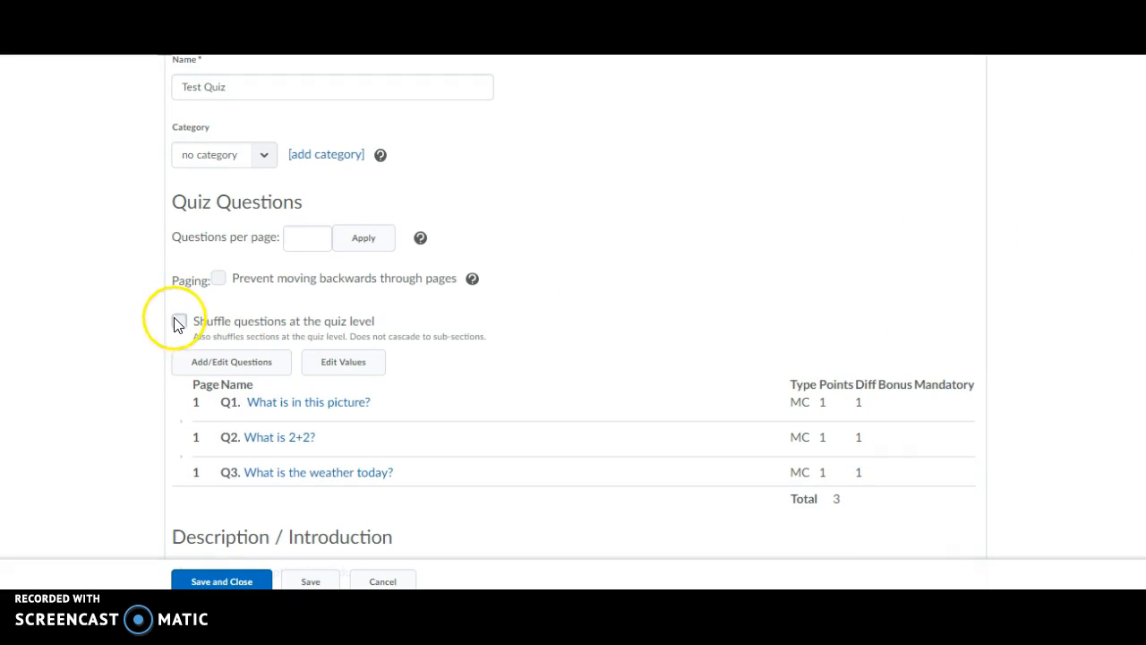
pyautogui.click(178, 320)
pyautogui.click(180, 320)
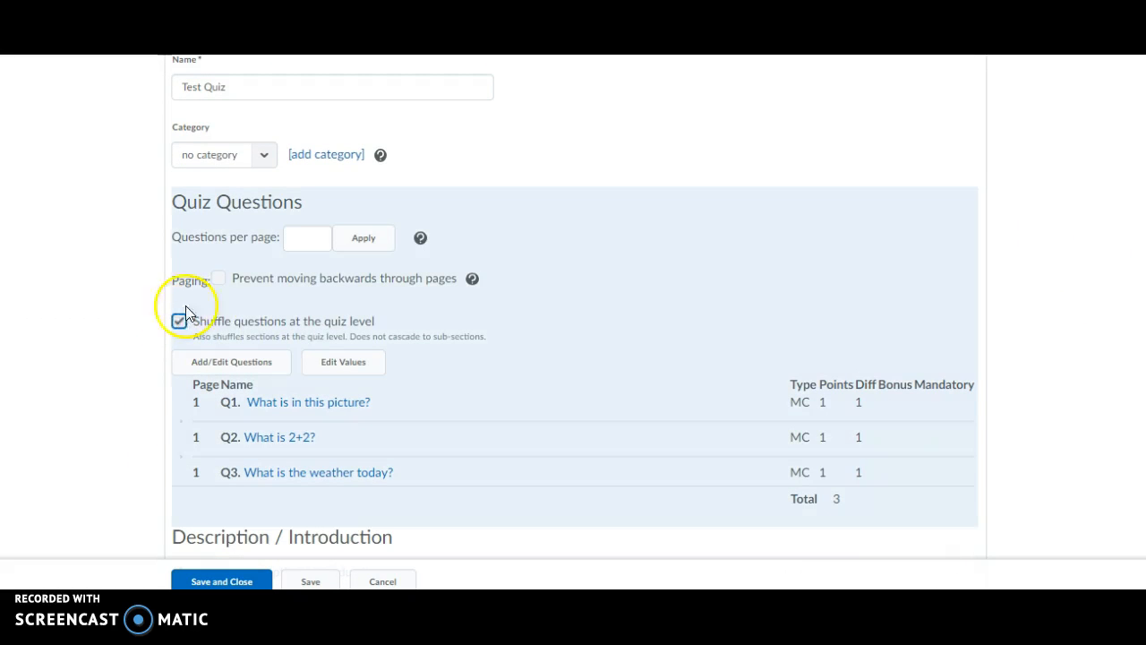
pyautogui.click(219, 278)
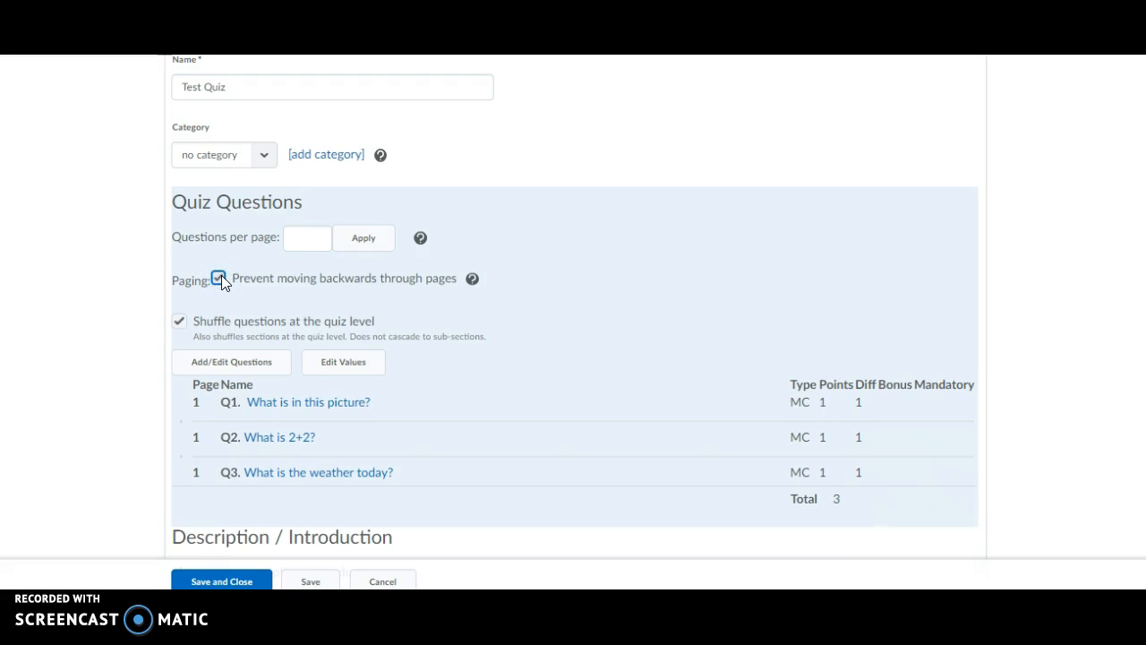
# Adjust the questions per page setting.
pyautogui.click(307, 240)
pyautogui.click(364, 241)
pyautogui.click(298, 239)
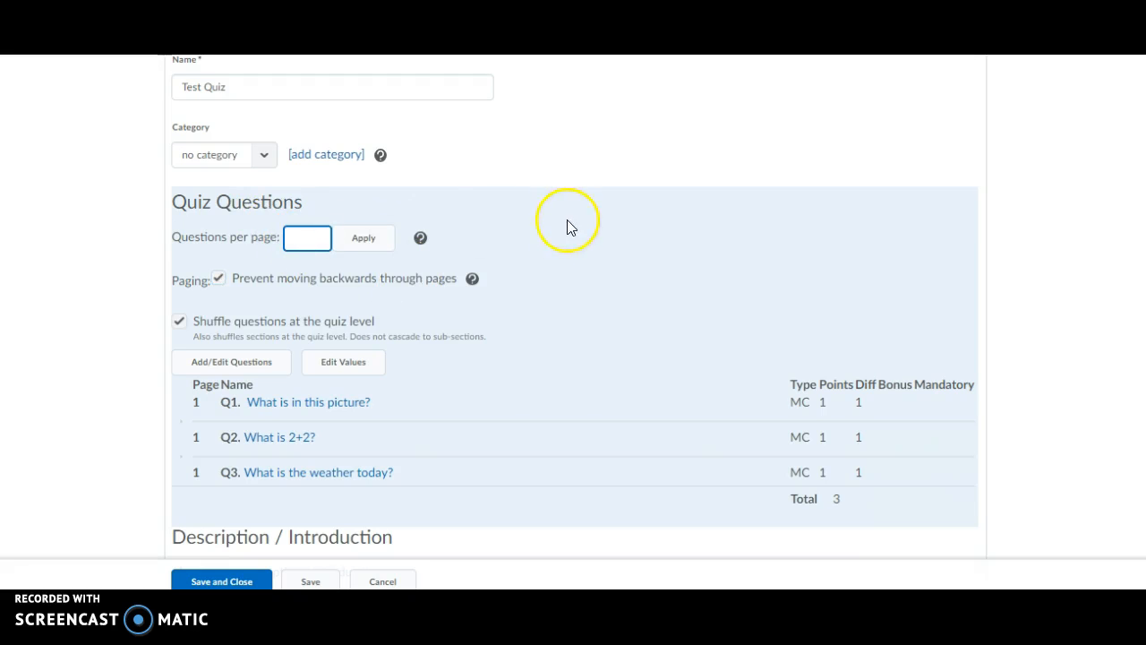
# Turn on 'Disable right click' and 'Disable pager and alerts' under Optional Advanced Properties.
pyautogui.scroll(-4, 567, 227)
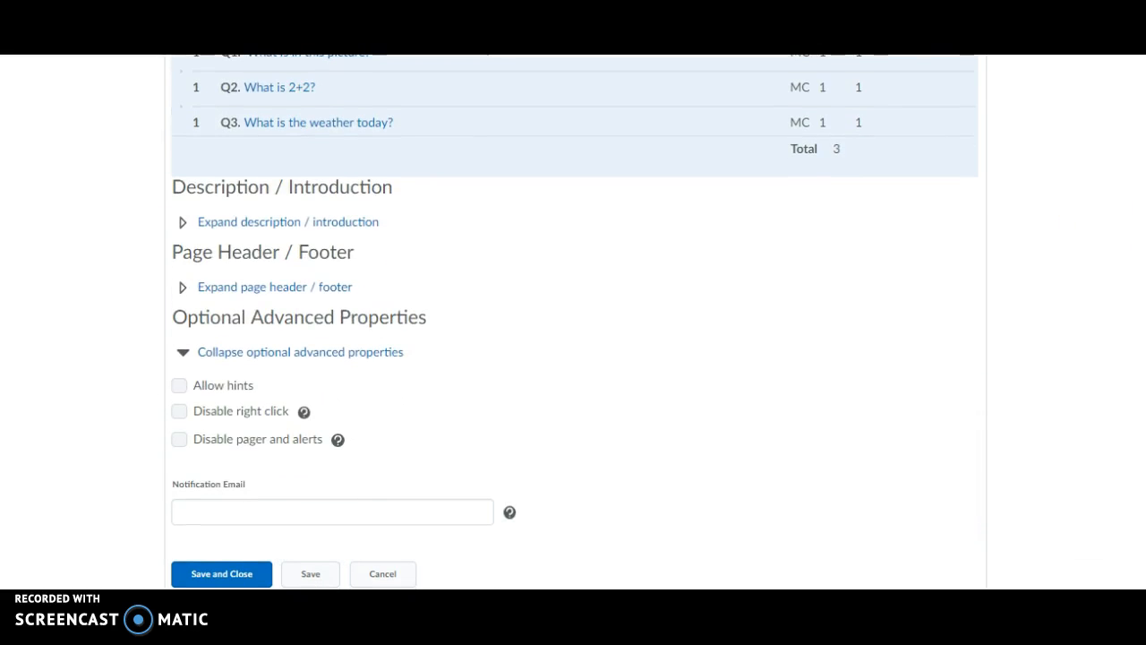
pyautogui.click(181, 415)
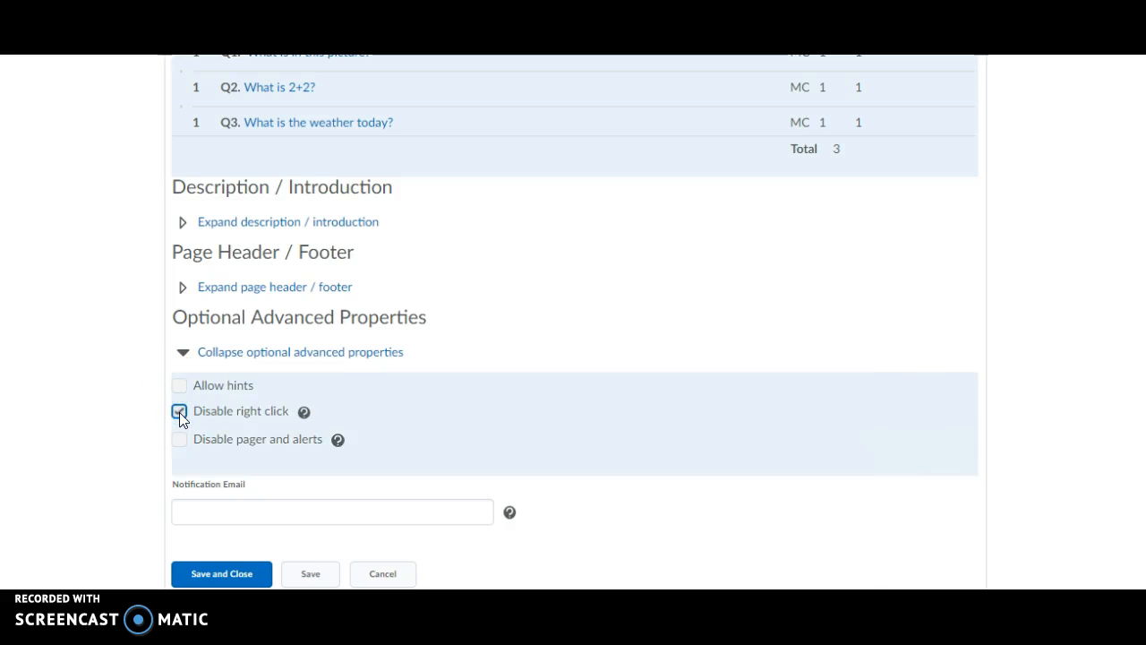
pyautogui.click(179, 439)
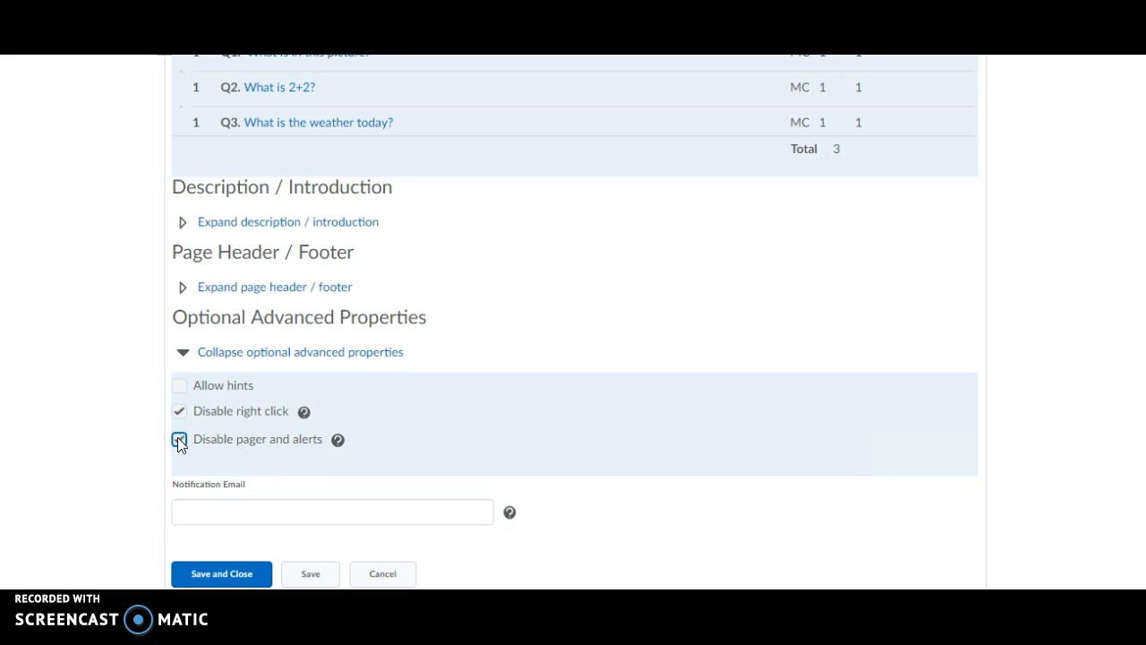
pyautogui.click(260, 477)
# Save the quiz settings and bring up its dates, restrictions and status choices.
pyautogui.scroll(4, 574, 322)
pyautogui.scroll(-4, 574, 322)
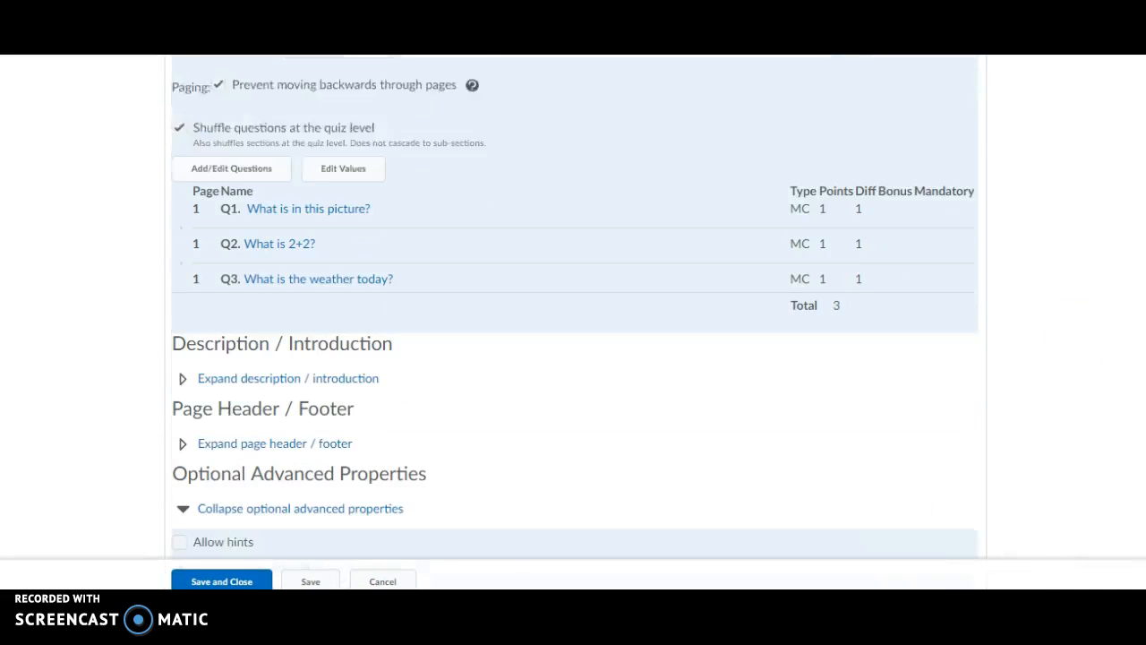
pyautogui.click(253, 582)
pyautogui.click(296, 582)
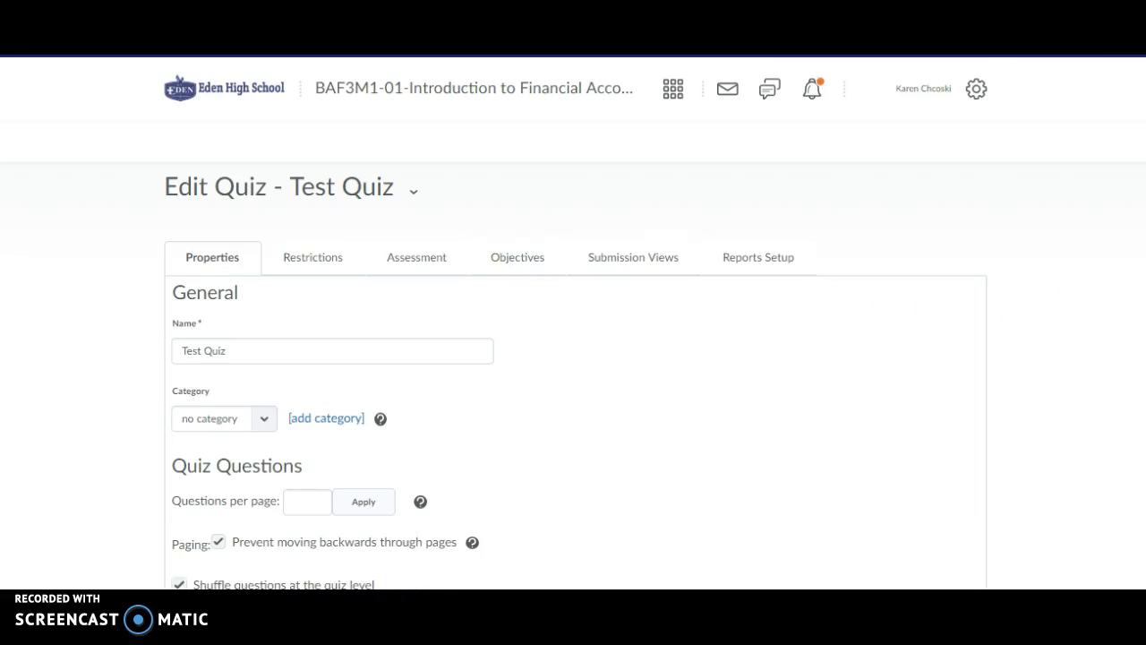
pyautogui.click(307, 265)
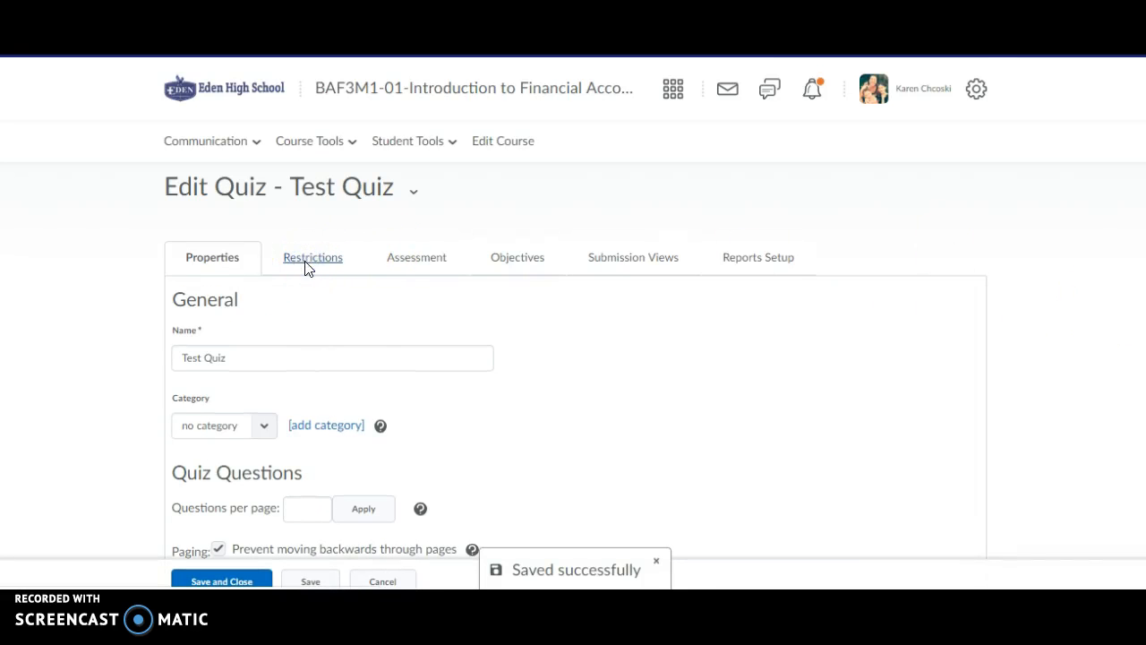
pyautogui.click(258, 357)
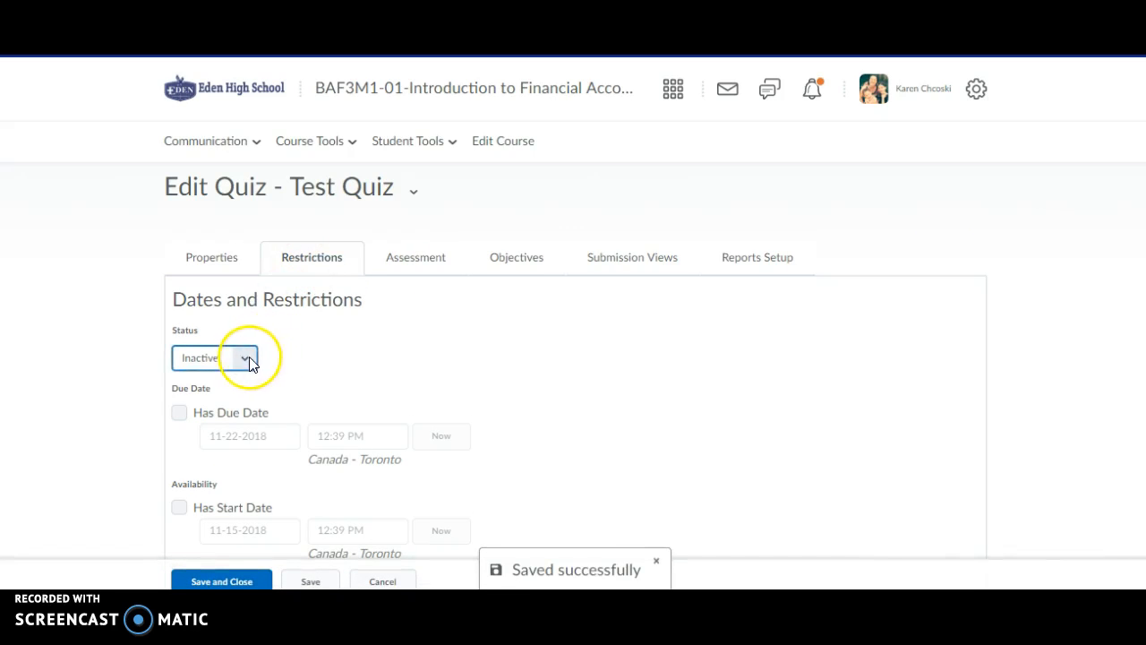
# Make Test Quiz active with a start date of November 23, 2018 at 1:00 PM.
pyautogui.click(233, 377)
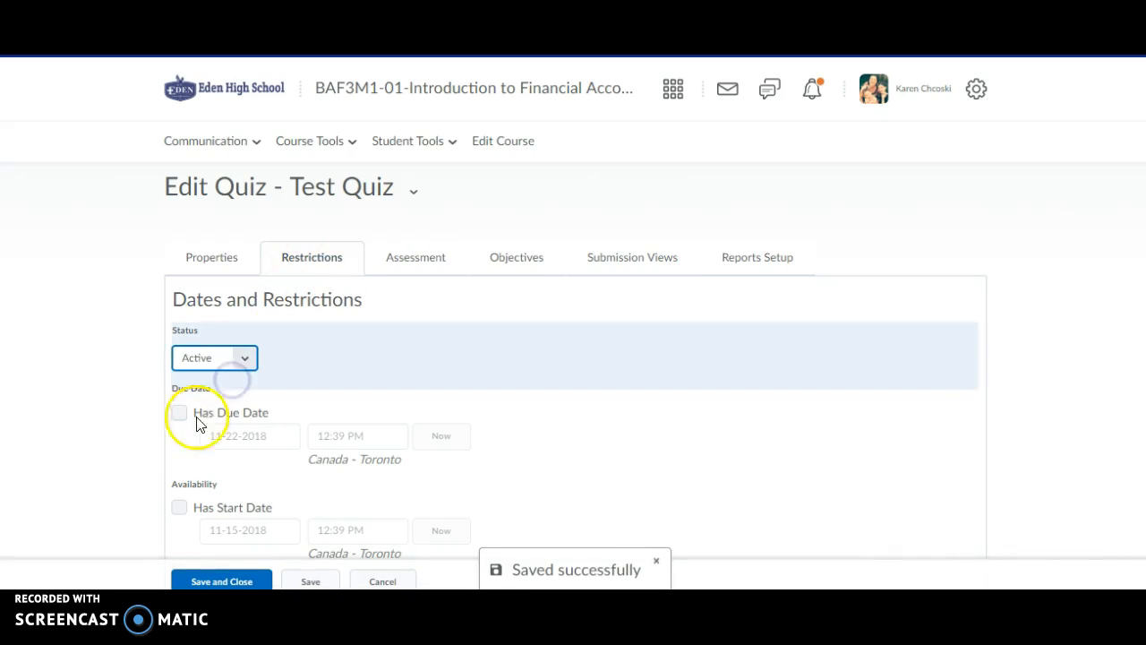
pyautogui.click(179, 508)
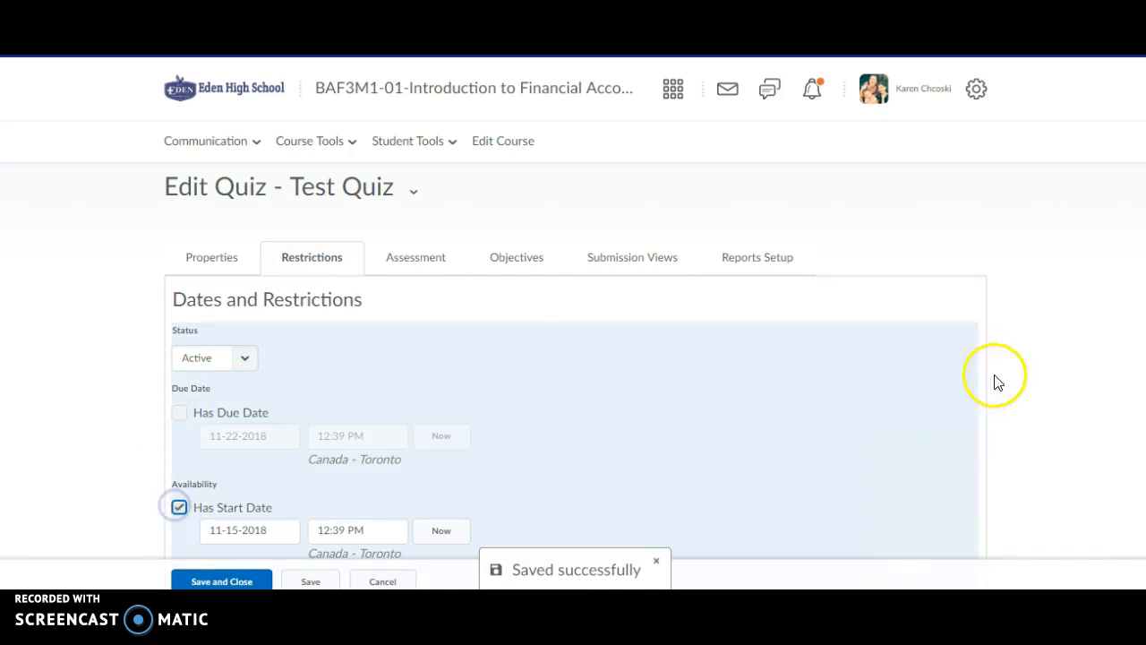
pyautogui.scroll(-2, 1030, 236)
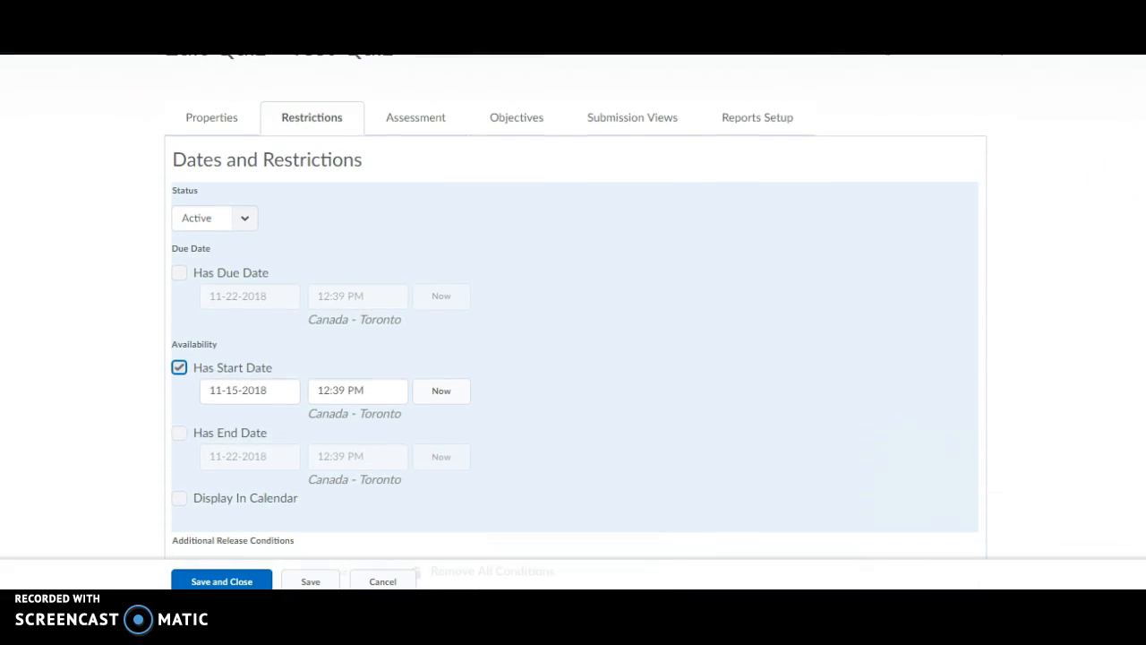
pyautogui.click(278, 387)
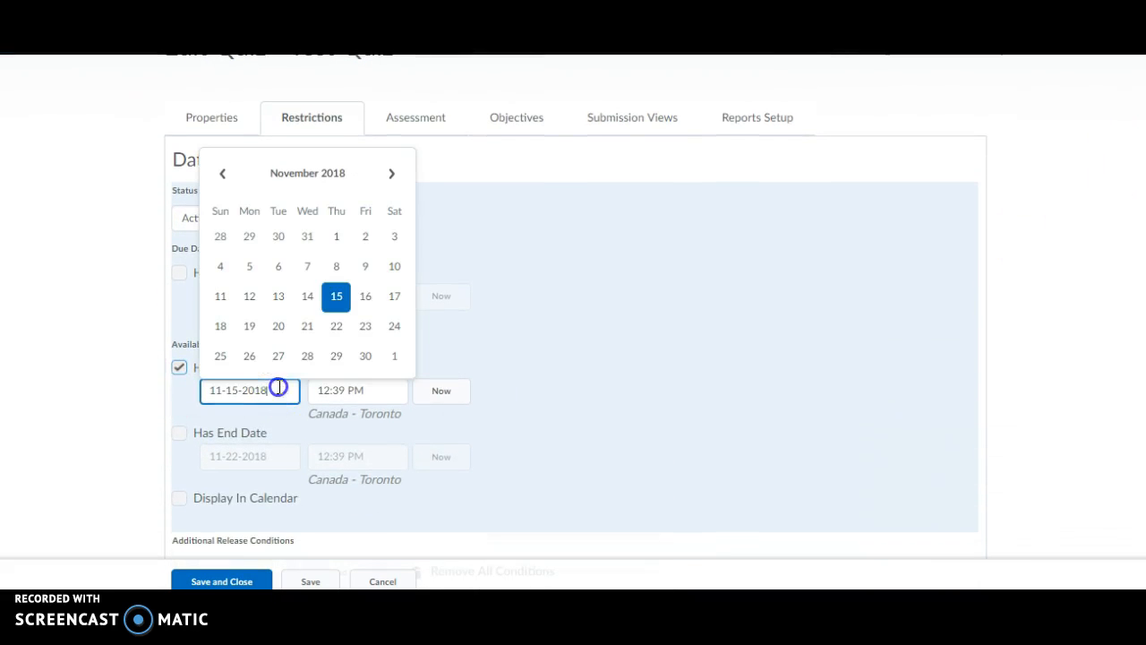
pyautogui.click(365, 335)
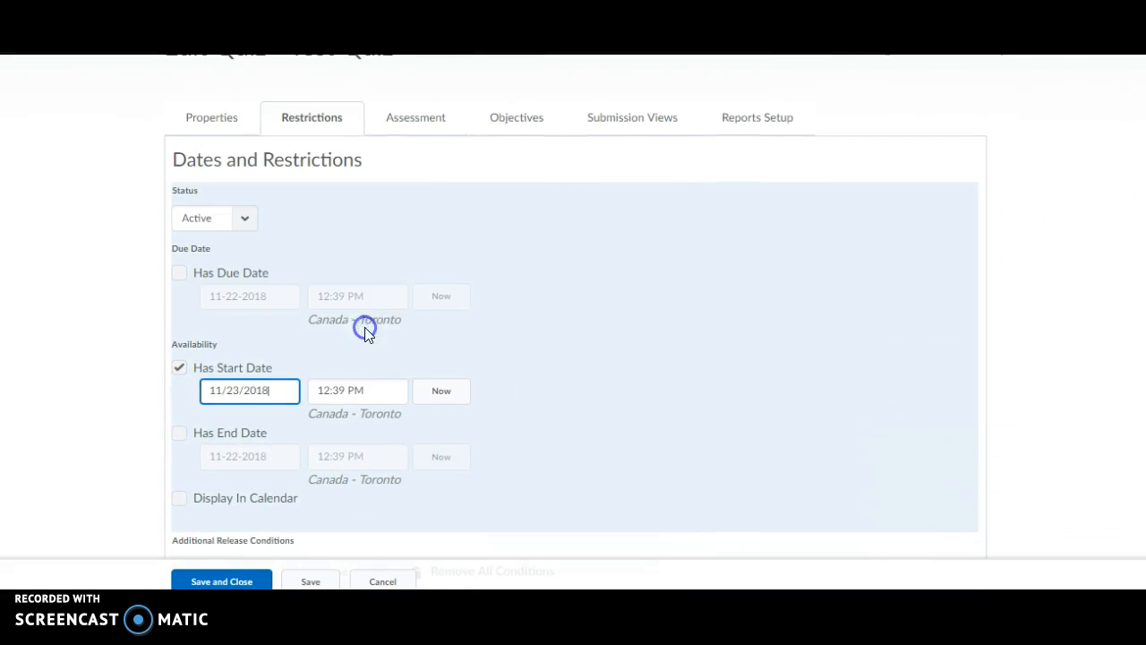
pyautogui.click(383, 389)
pyautogui.click(353, 481)
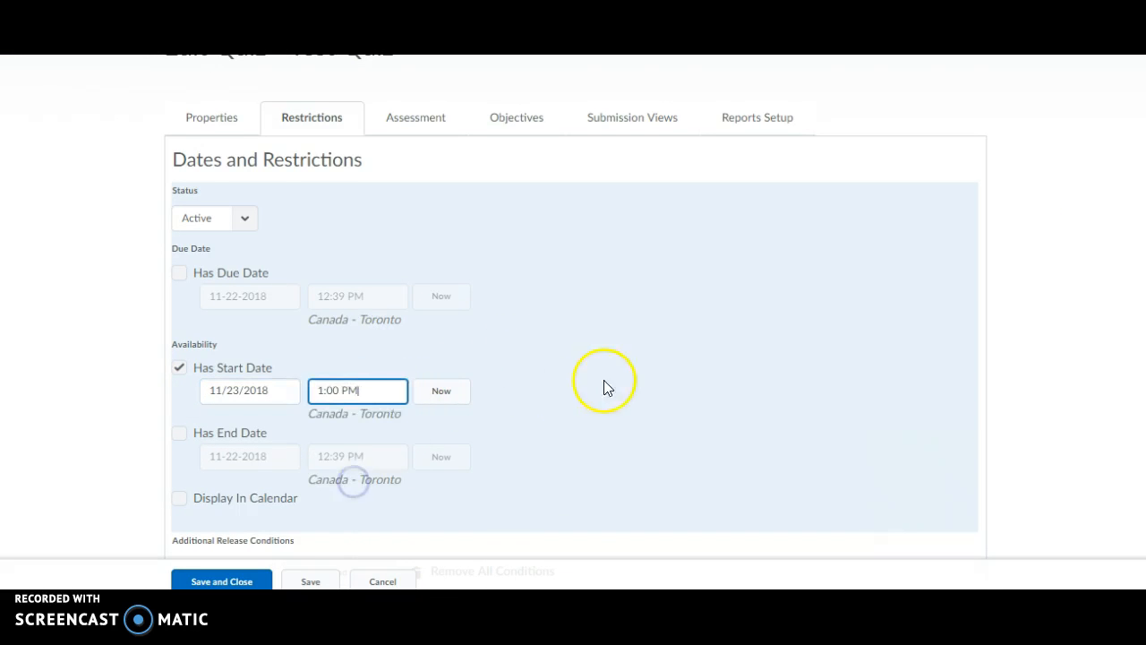
# Have the quiz display in the course calendar.
pyautogui.scroll(-2, 1136, 330)
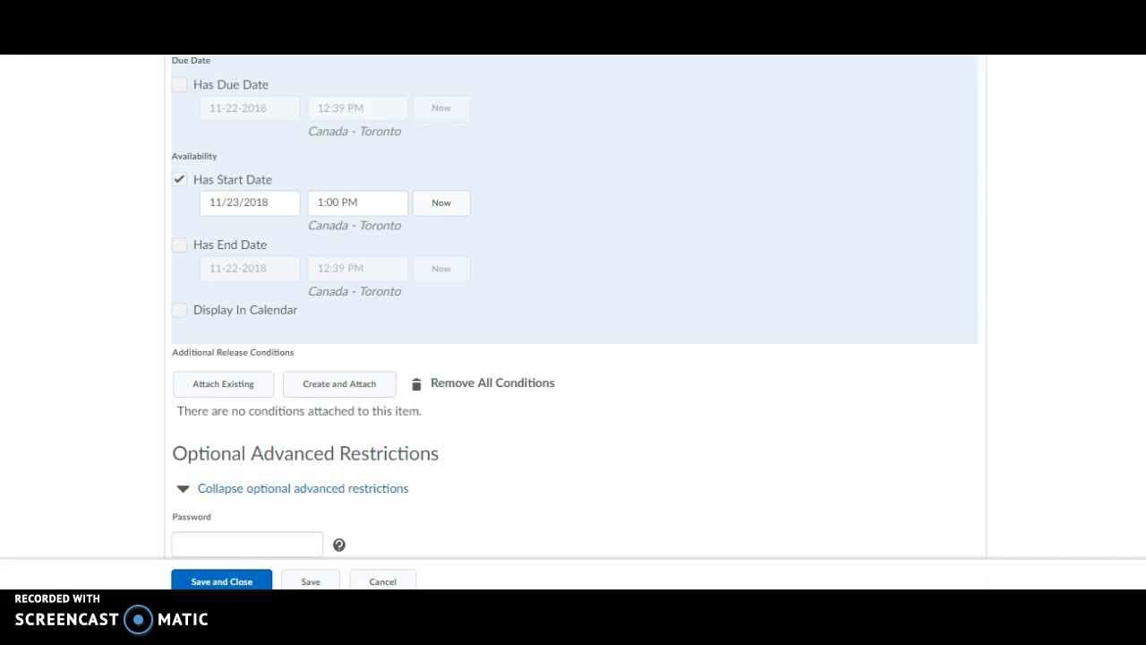
pyautogui.scroll(-1, 574, 313)
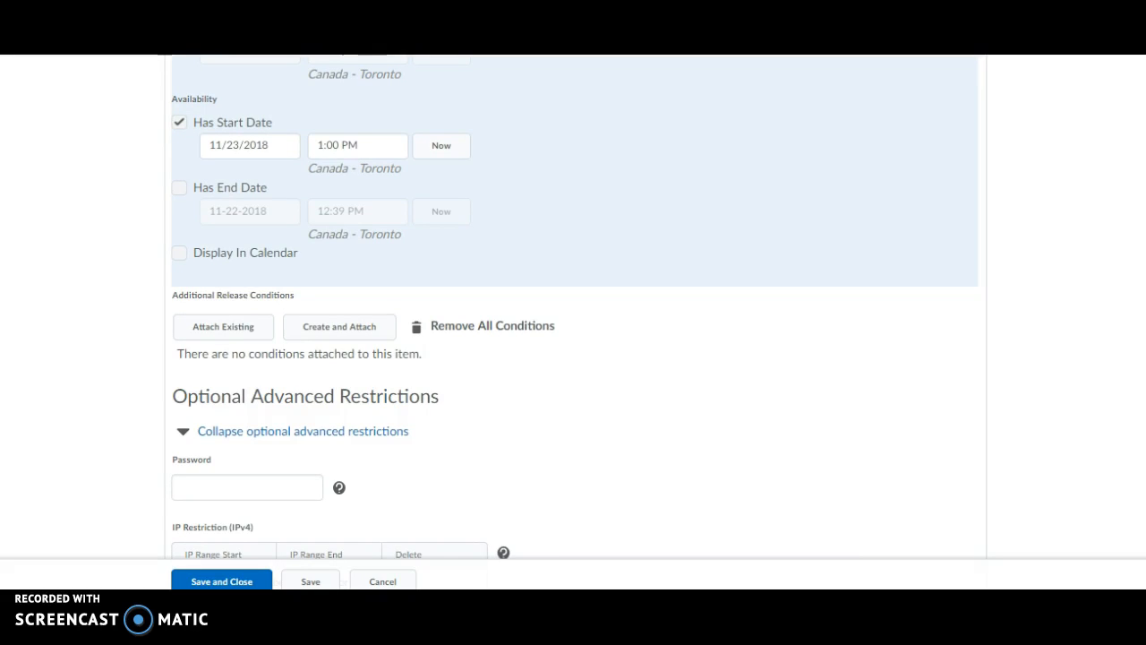
pyautogui.click(180, 252)
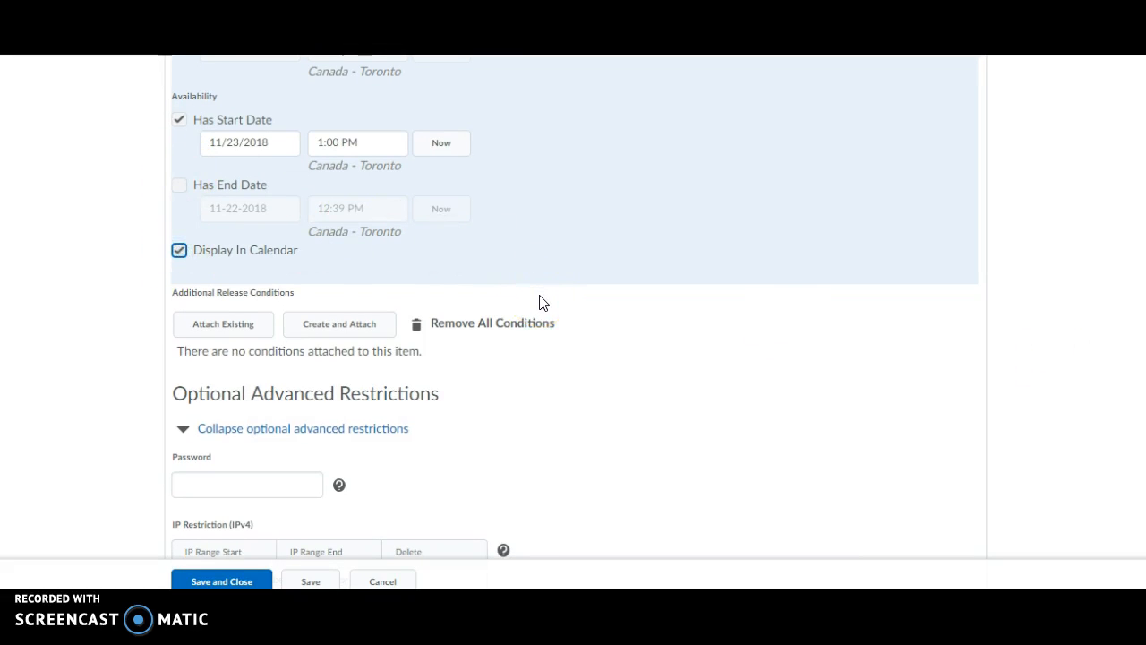
# Enter a quiz password in the Optional Advanced Restrictions Password field.
pyautogui.scroll(-2, 1089, 205)
pyautogui.scroll(-2, 574, 307)
pyautogui.click(212, 380)
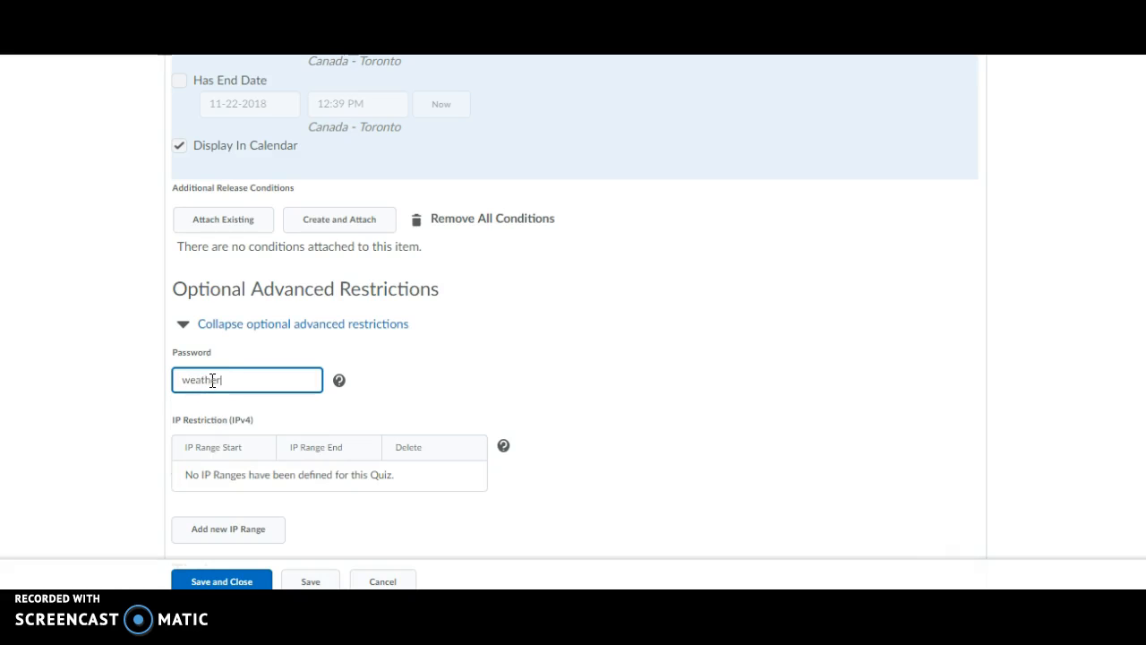
pyautogui.click(97, 404)
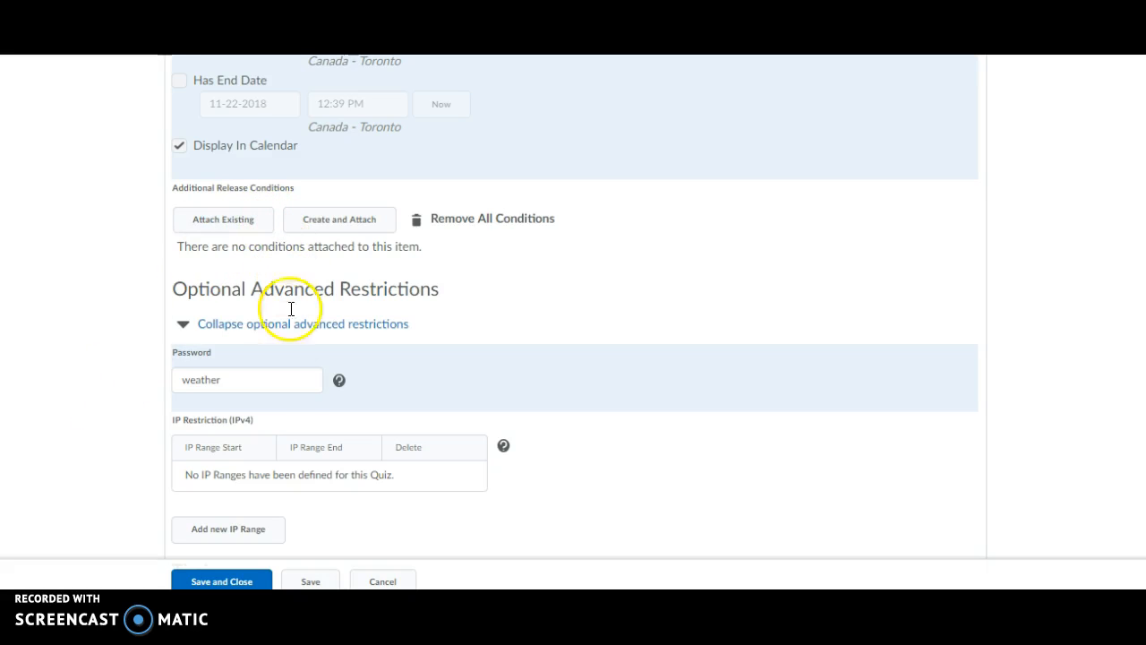
pyautogui.click(243, 384)
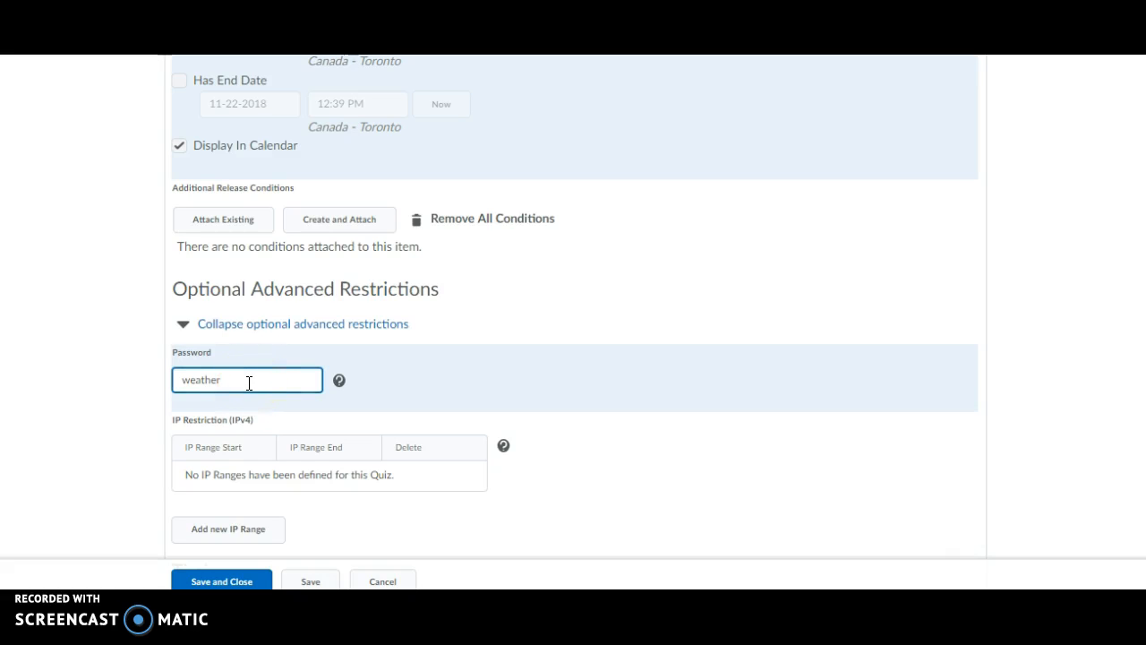
pyautogui.click(1003, 417)
# Find Test Quiz in the Manage Quizzes list and reopen it for editing.
pyautogui.scroll(-1, 573, 304)
pyautogui.scroll(-2, 573, 305)
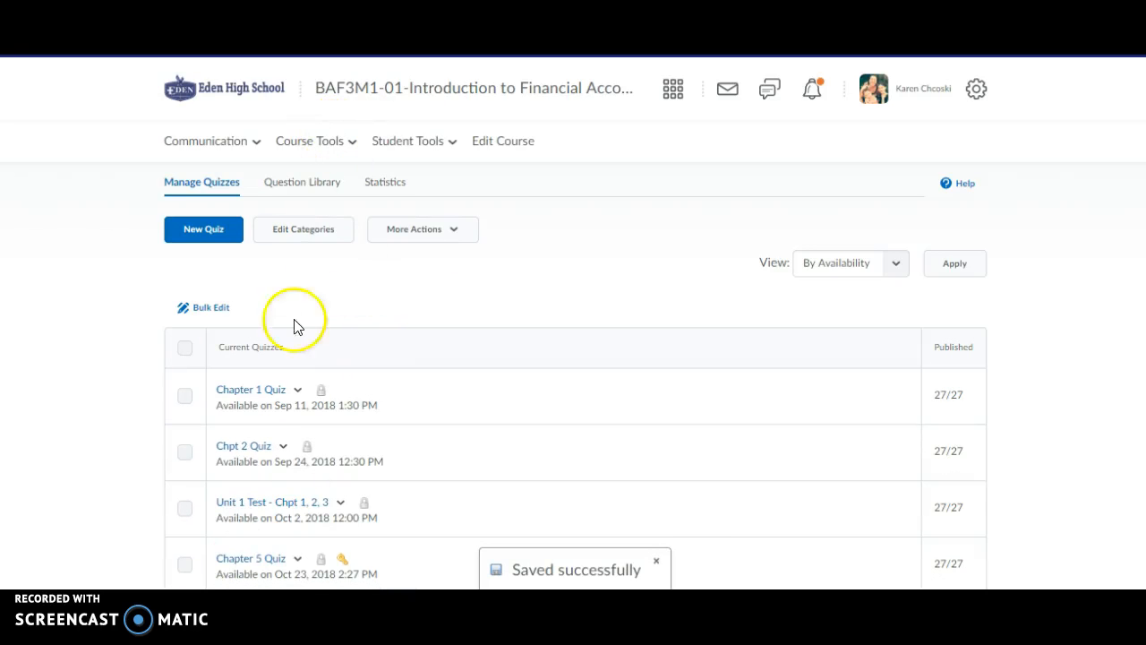
pyautogui.scroll(-8, 875, 362)
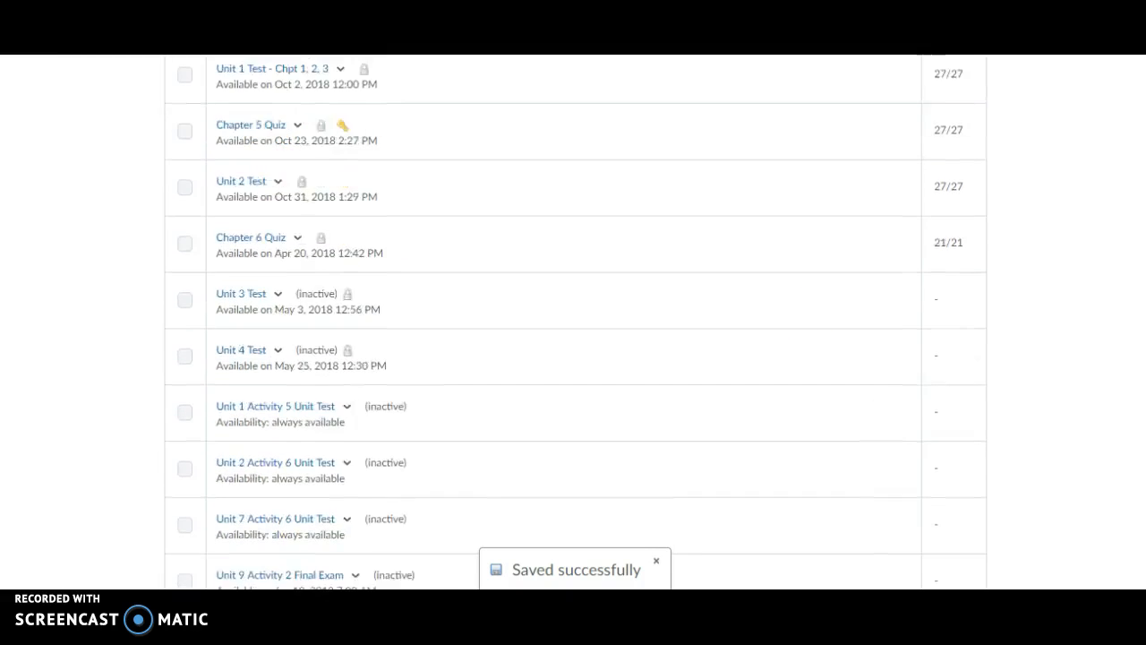
pyautogui.scroll(-2, 573, 323)
pyautogui.click(270, 454)
pyautogui.click(288, 235)
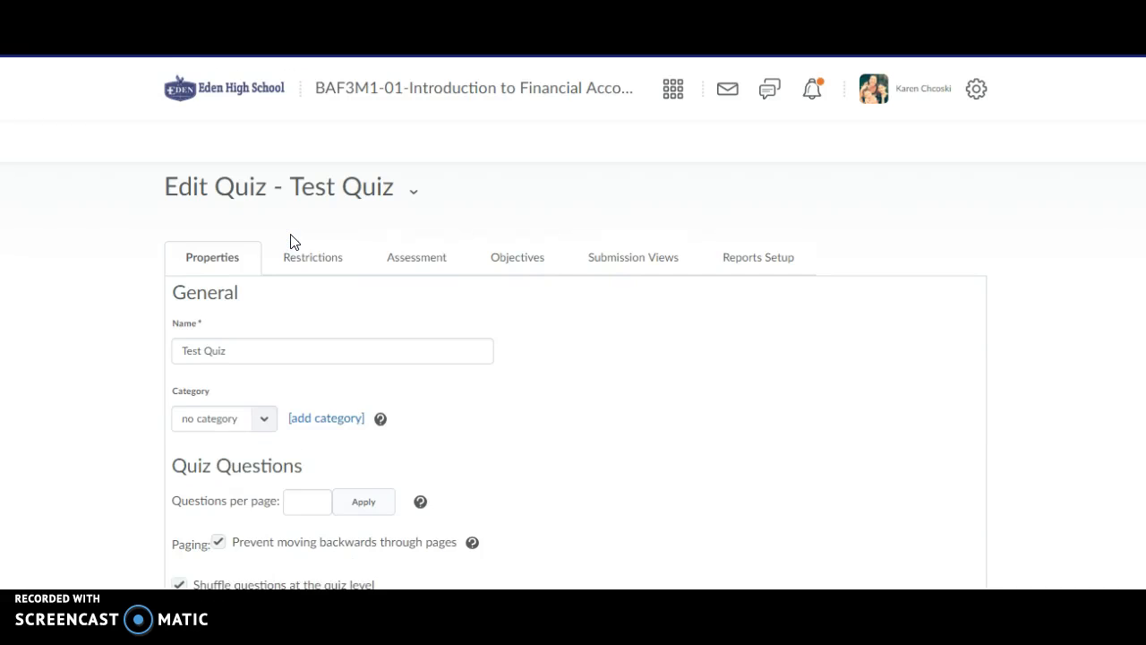
pyautogui.click(418, 260)
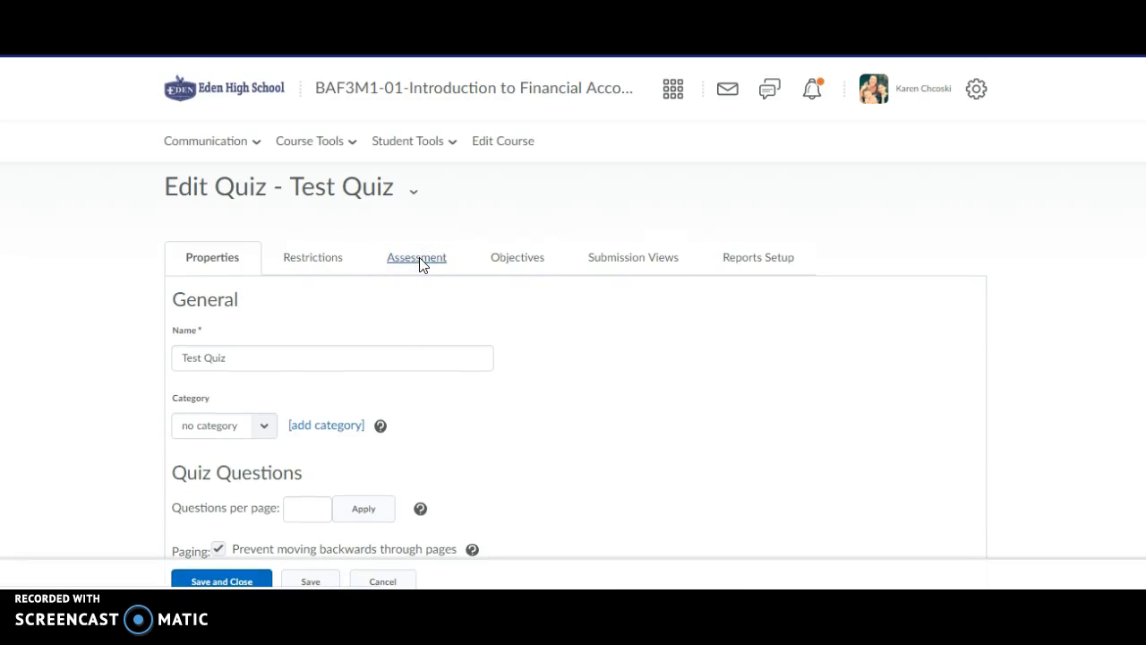
# Set Test Quiz to grade each attempt automatically upon completion.
pyautogui.click(253, 437)
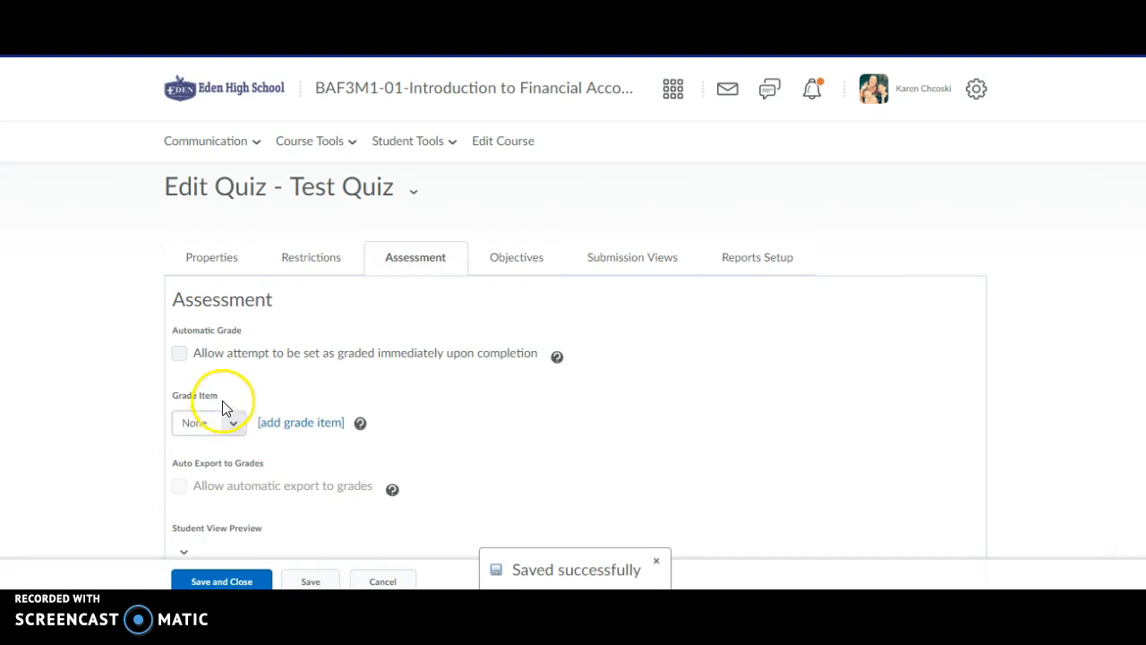
pyautogui.click(180, 352)
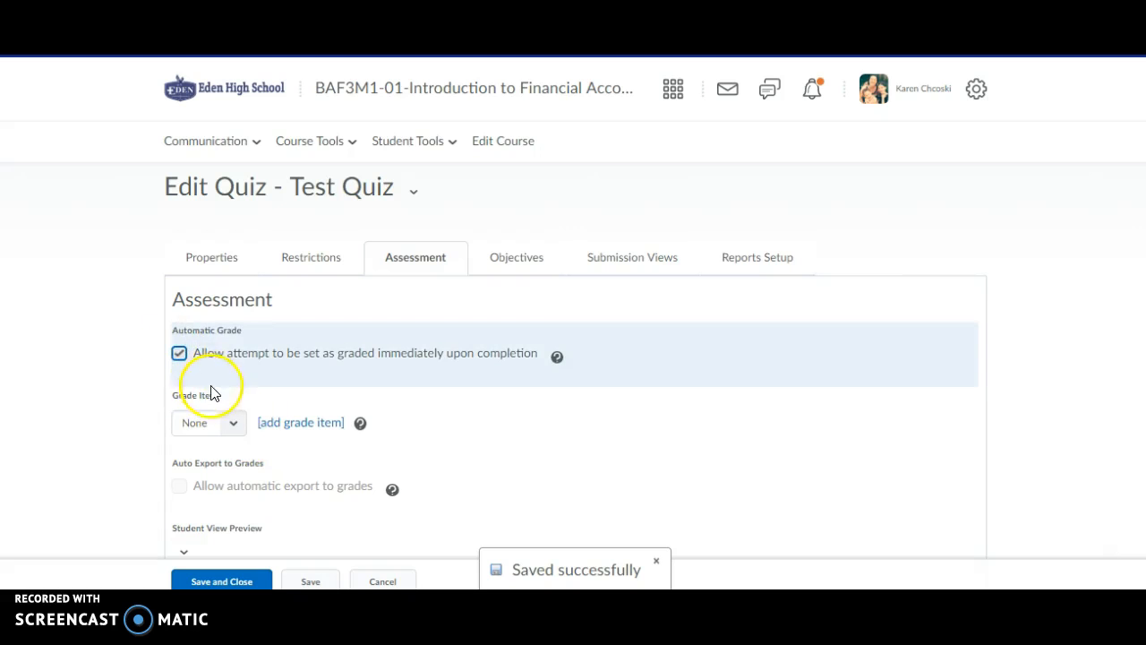
pyautogui.scroll(-1, 1126, 302)
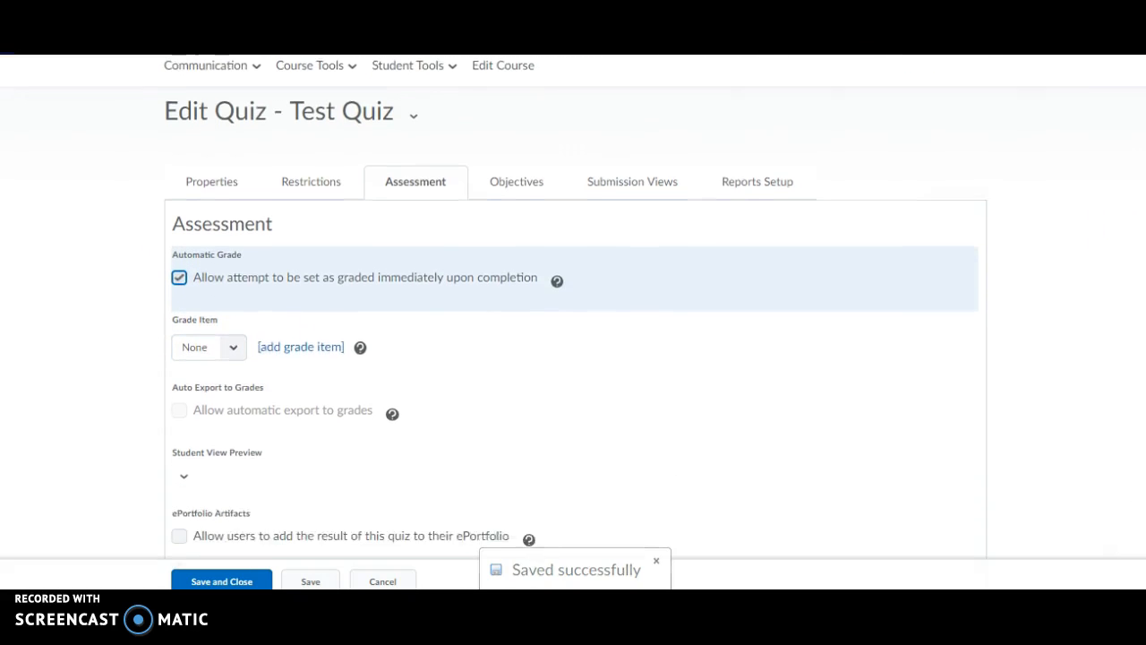
pyautogui.scroll(-2, 573, 313)
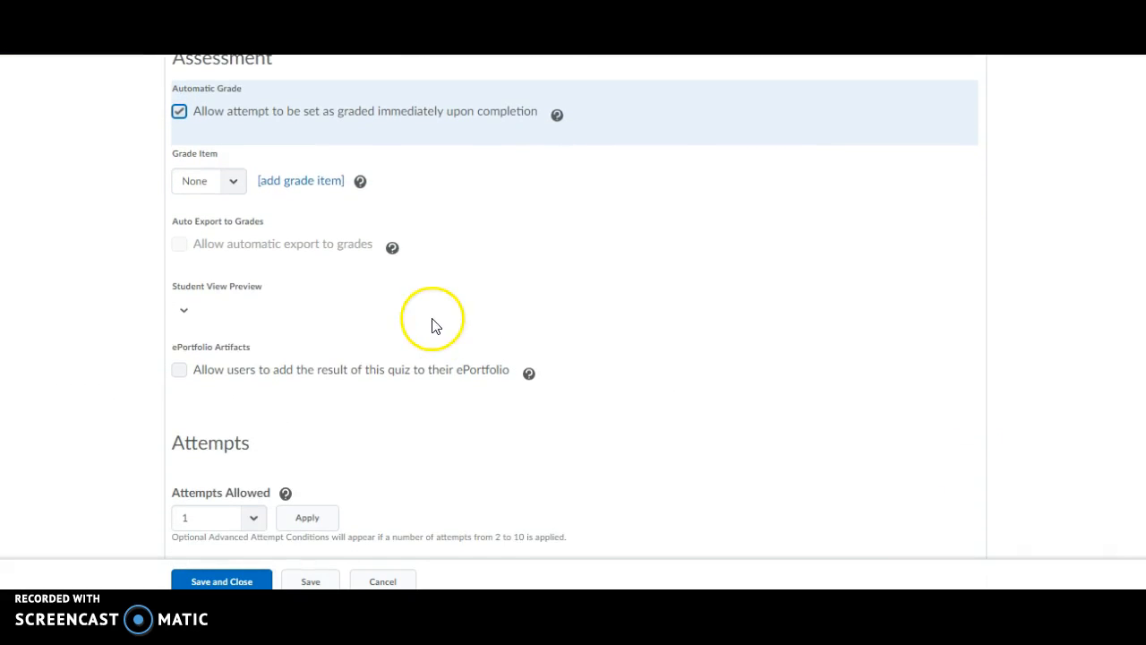
# Browse grade item options without creating one and dismiss the grade item error.
pyautogui.click(229, 186)
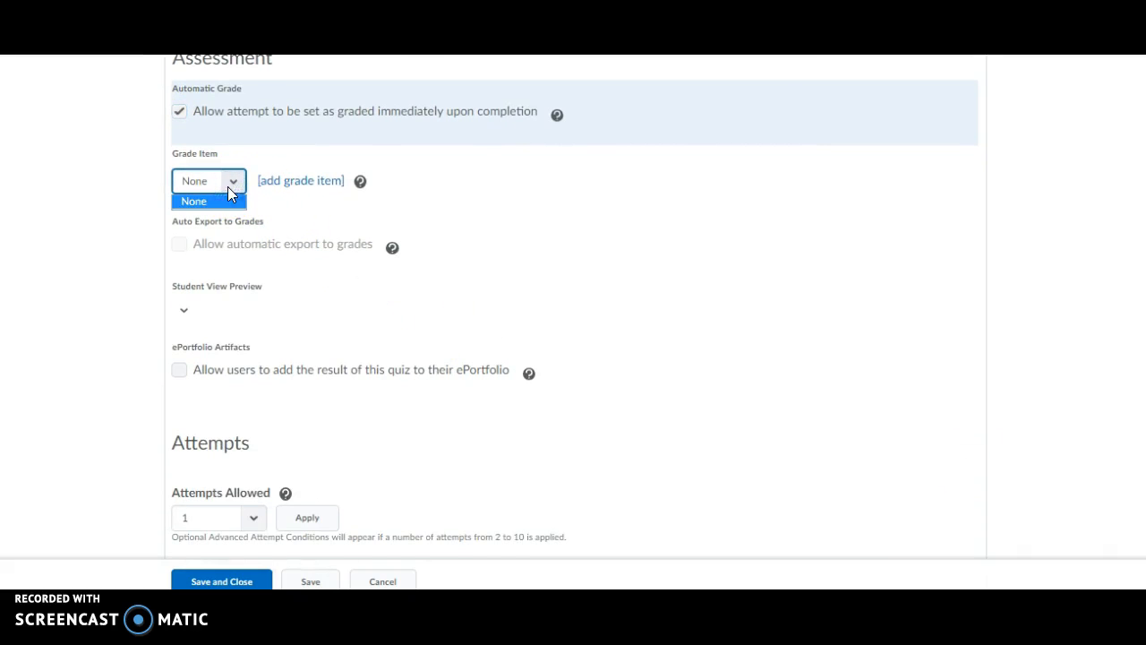
pyautogui.click(296, 186)
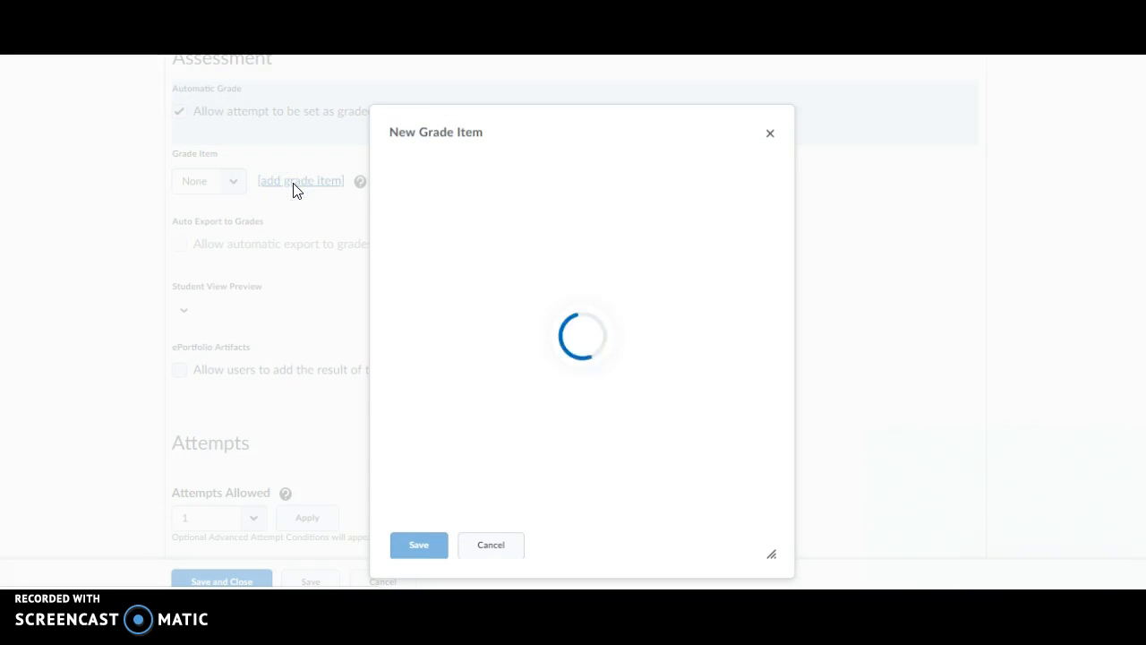
pyautogui.click(772, 134)
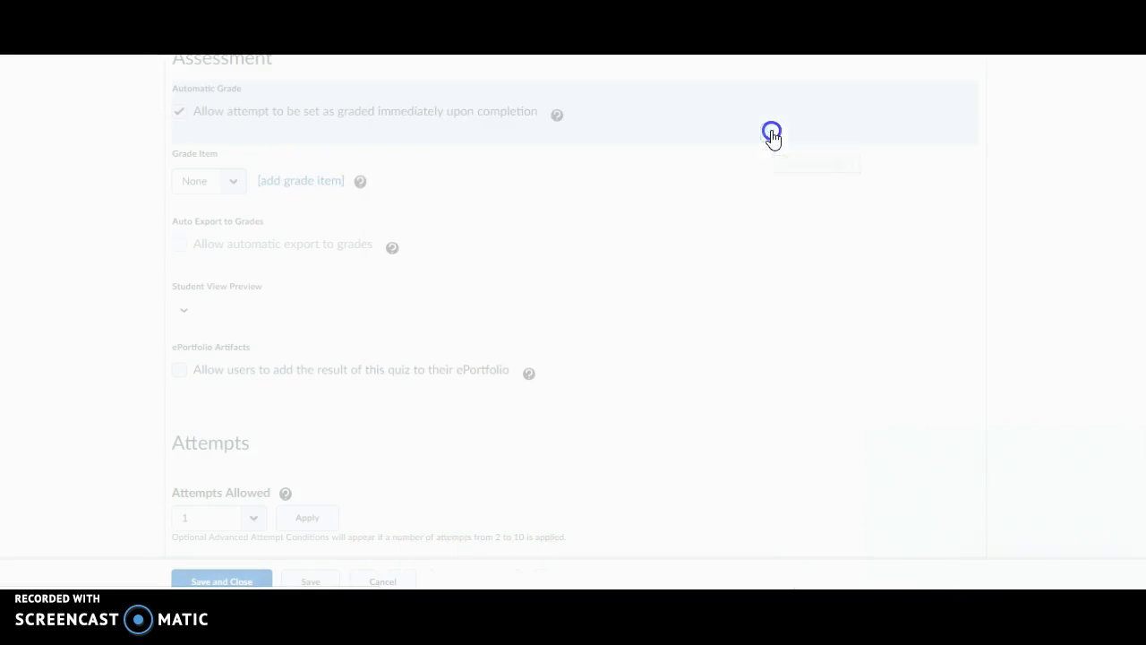
pyautogui.click(182, 310)
pyautogui.click(202, 341)
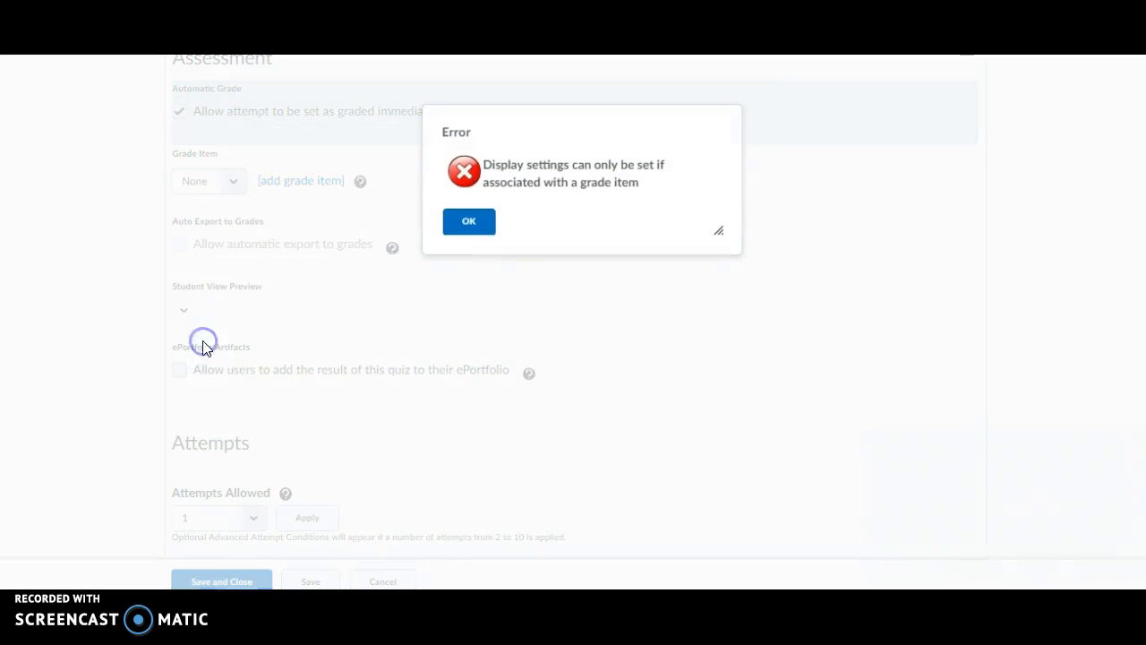
pyautogui.click(489, 224)
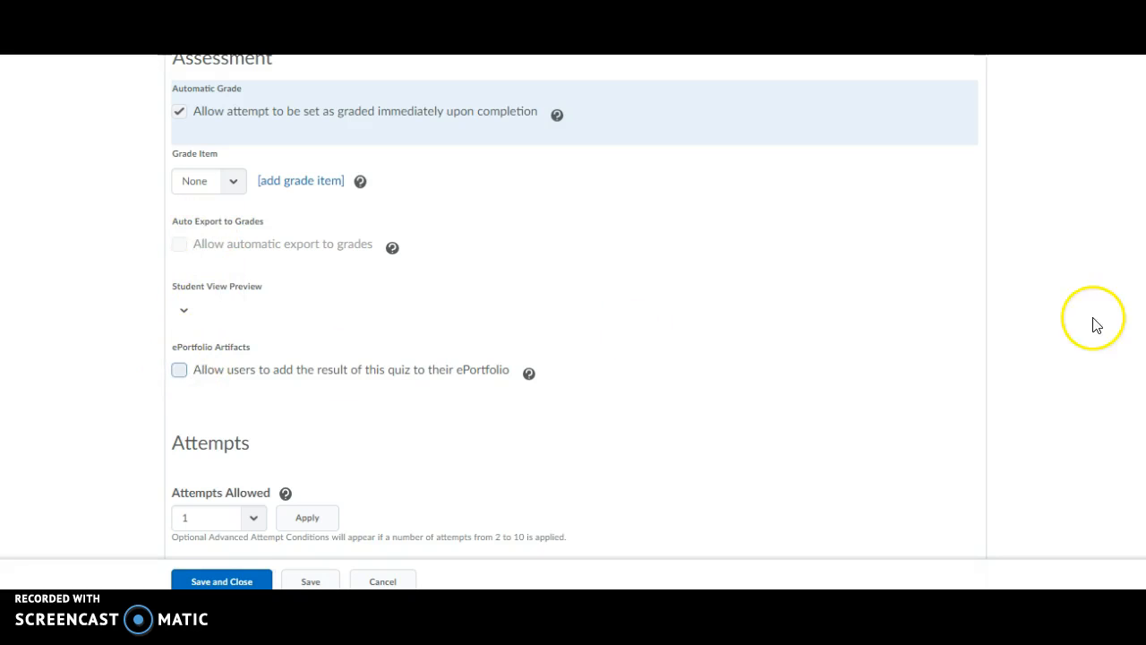
# Keep attempts allowed at 1 and review how the overall grade is calculated.
pyautogui.scroll(-1, 573, 323)
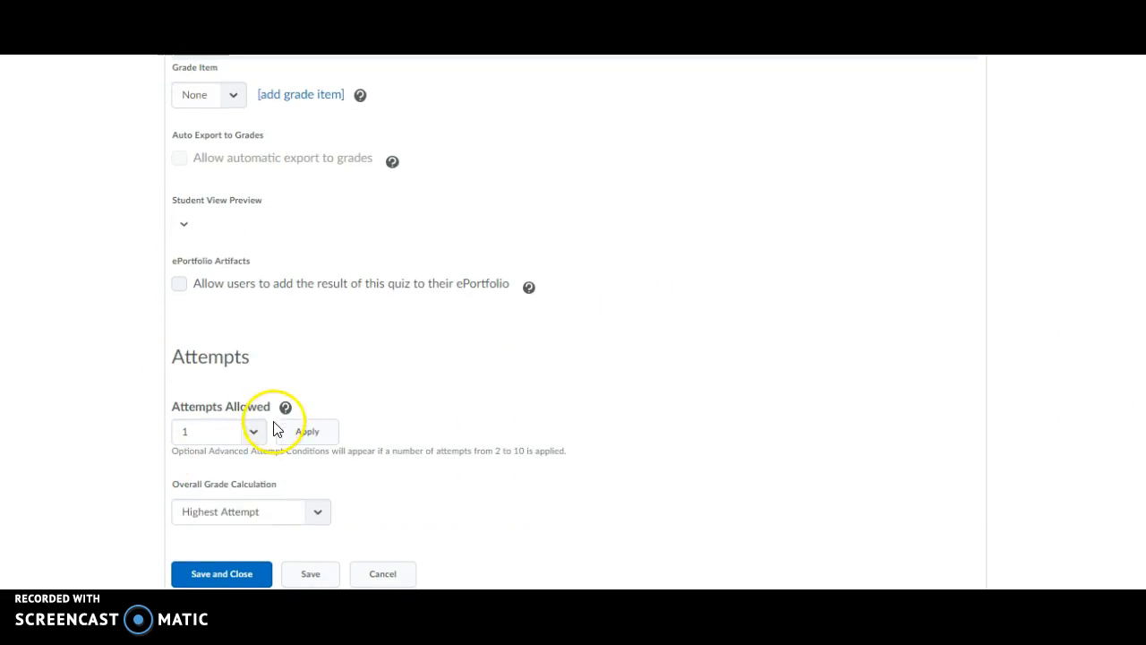
pyautogui.click(258, 428)
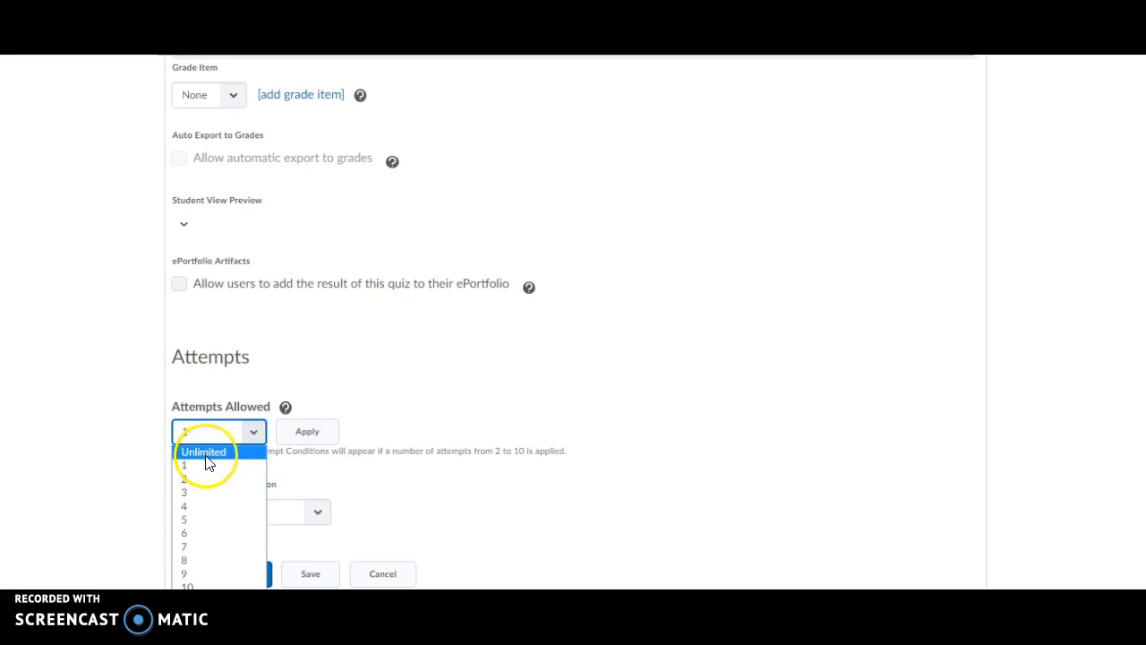
pyautogui.click(408, 383)
pyautogui.click(313, 515)
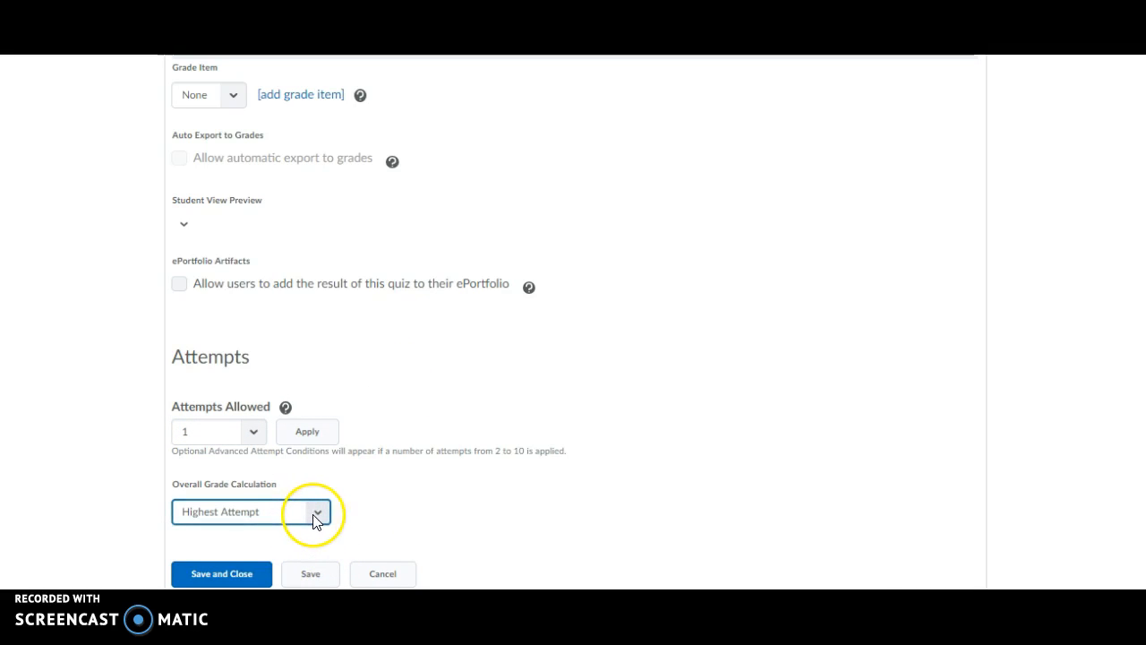
pyautogui.scroll(5, 337, 529)
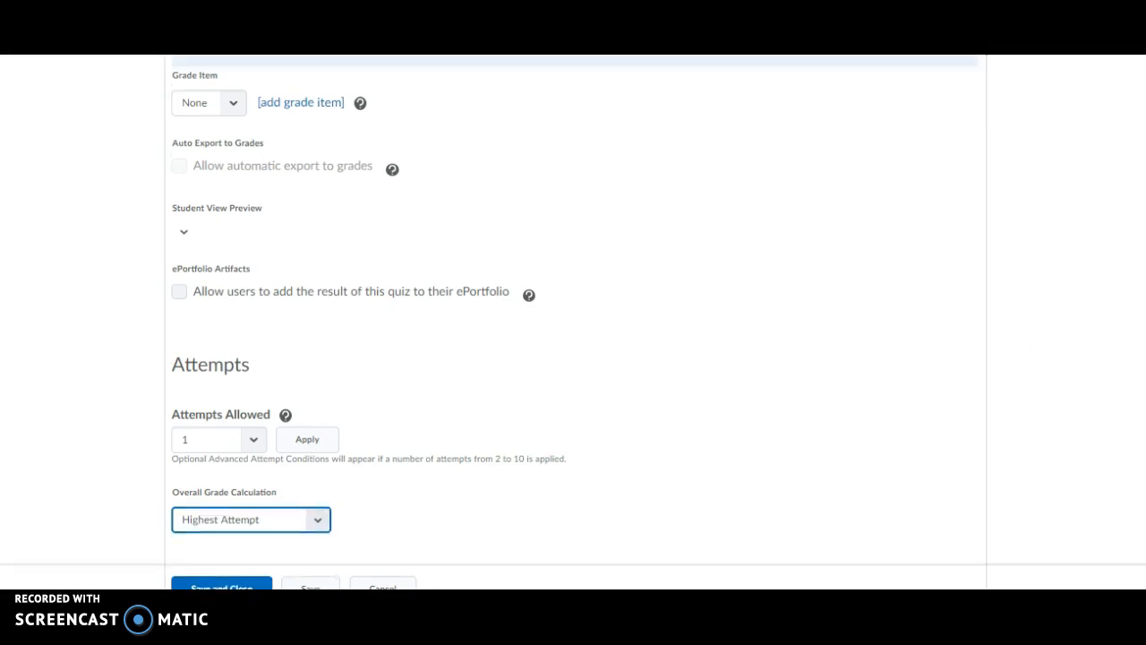
pyautogui.click(631, 259)
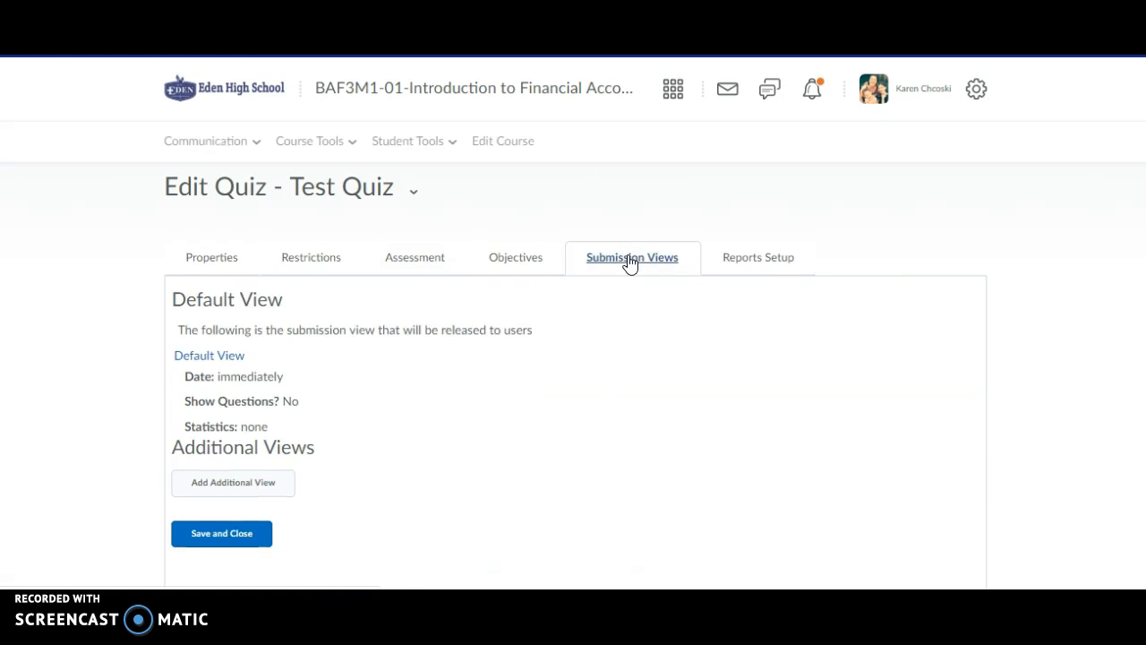
# Set the Default View to show all questions with student responses and the question answers.
pyautogui.click(512, 260)
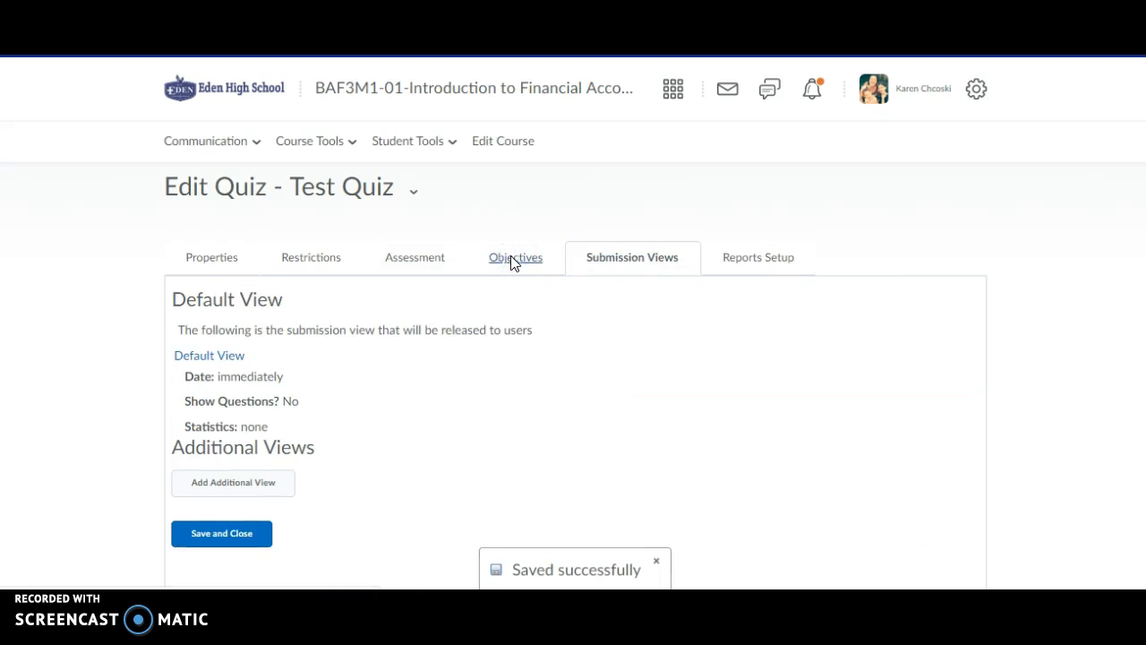
pyautogui.click(617, 258)
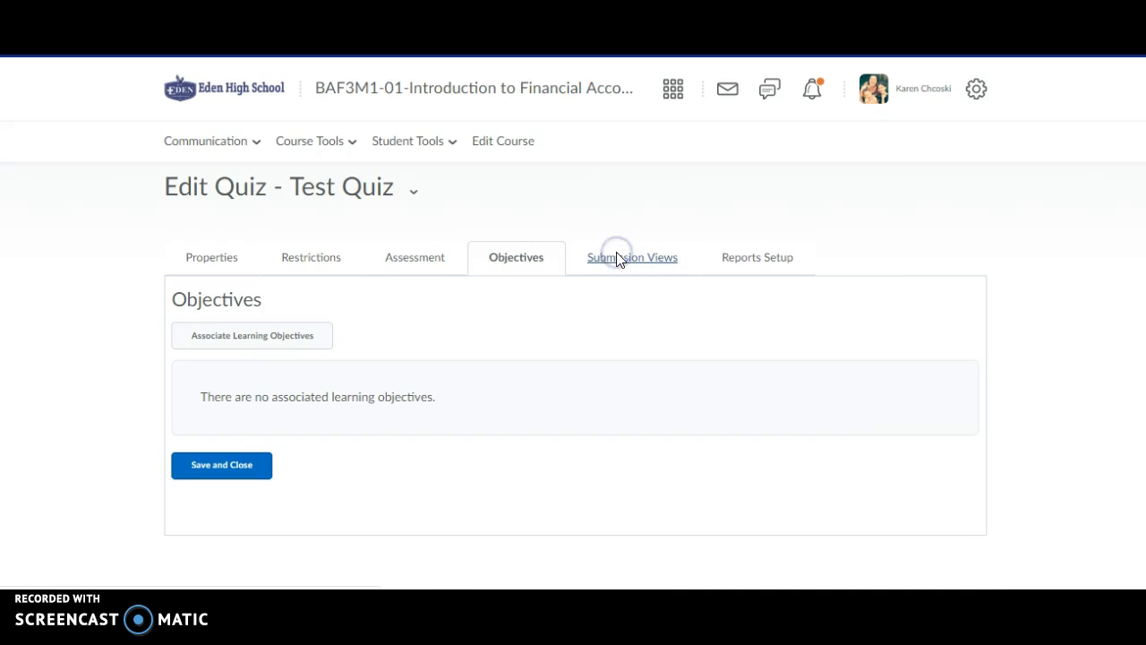
pyautogui.click(180, 358)
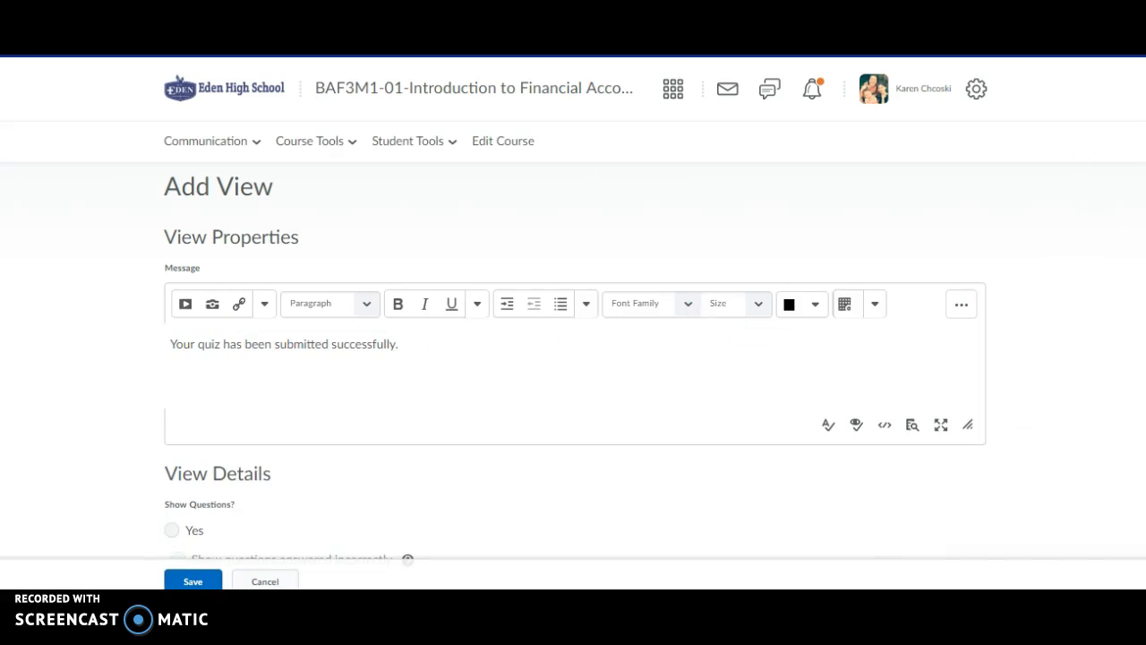
pyautogui.scroll(-4, 1102, 189)
pyautogui.scroll(-1, 573, 304)
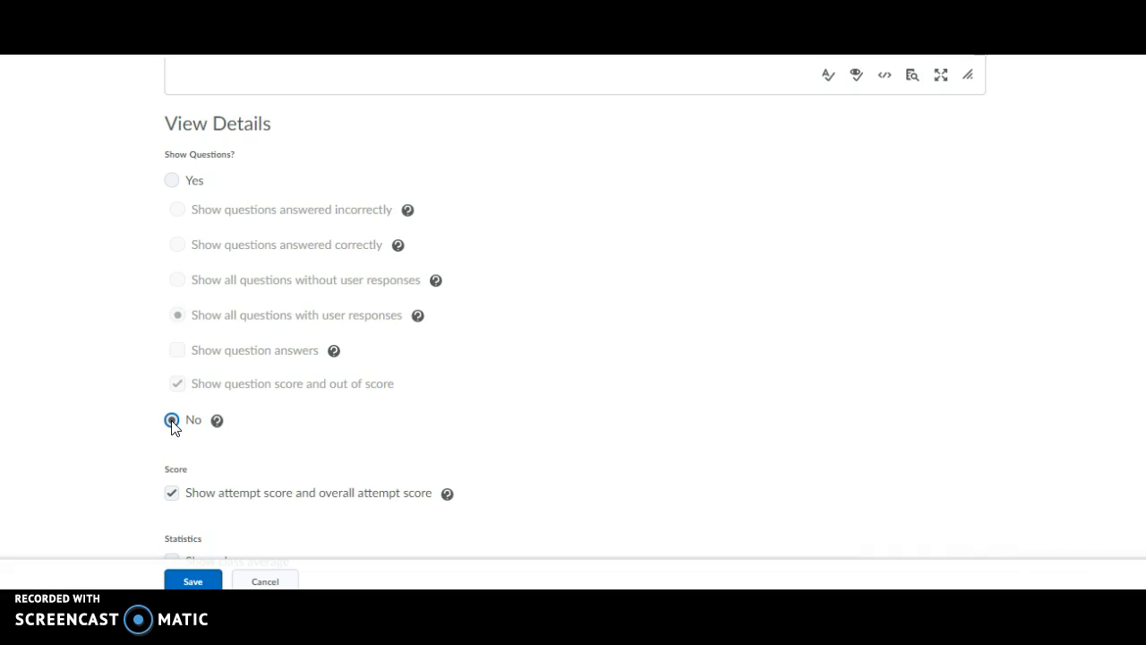
pyautogui.click(172, 181)
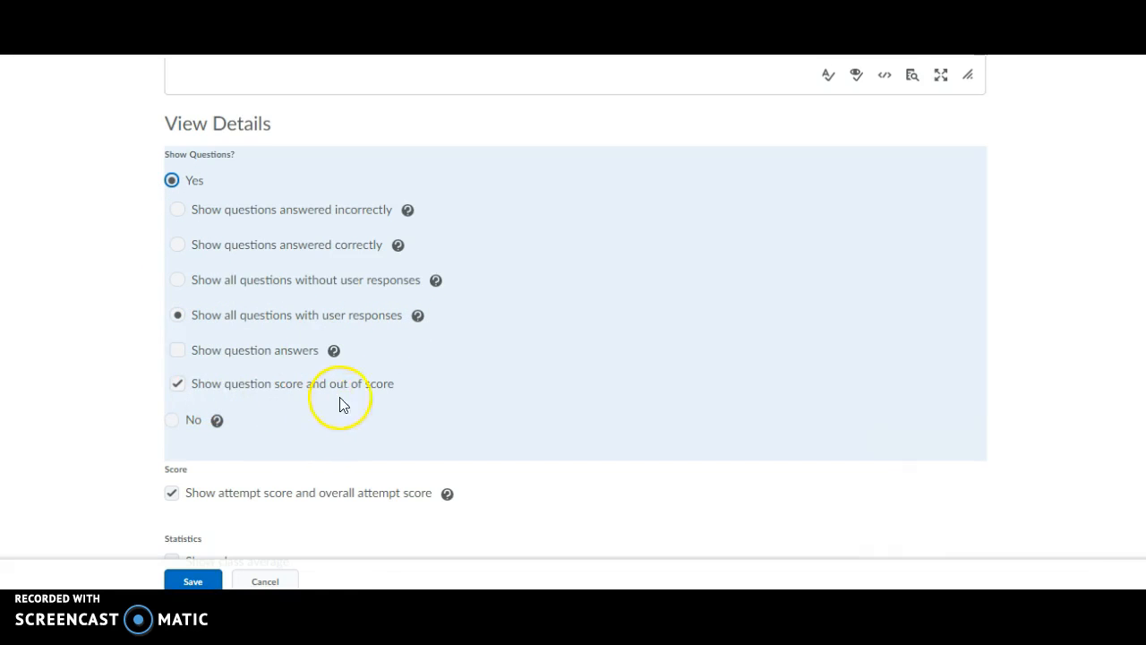
pyautogui.click(176, 350)
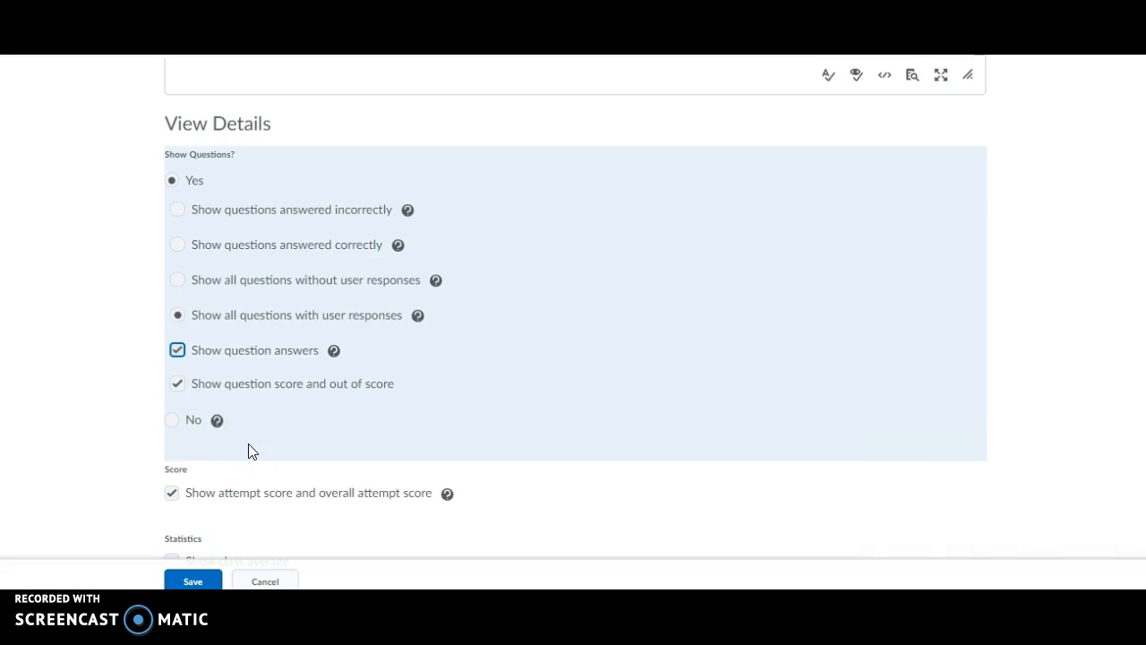
# Save the default submission view, then save and close Test Quiz.
pyautogui.click(201, 581)
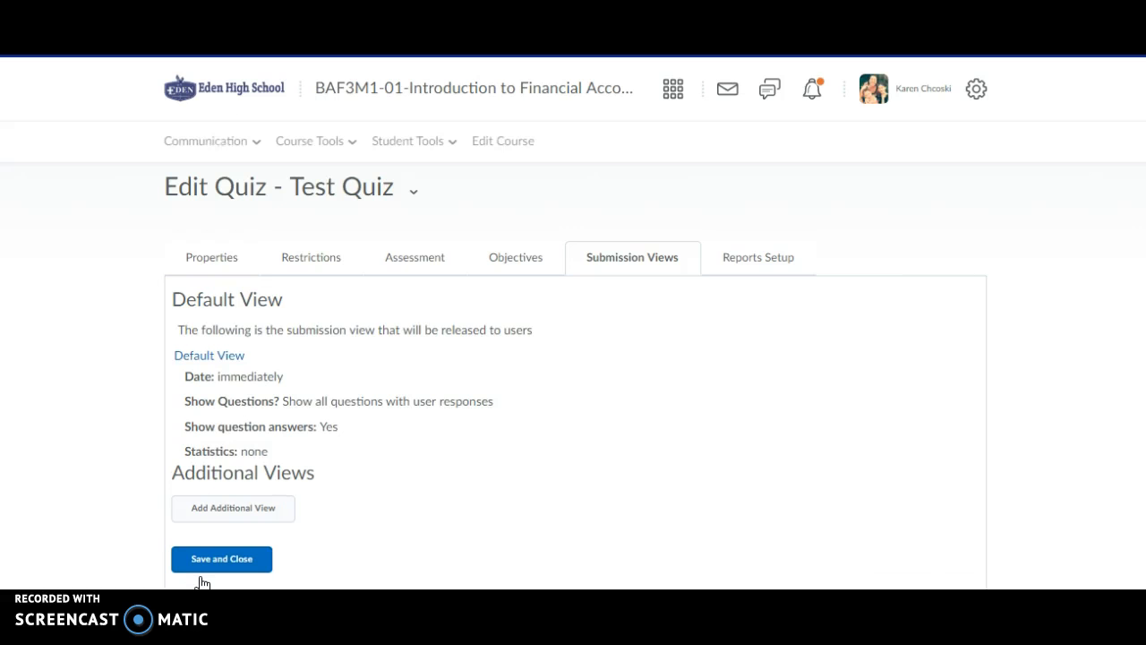
pyautogui.click(229, 561)
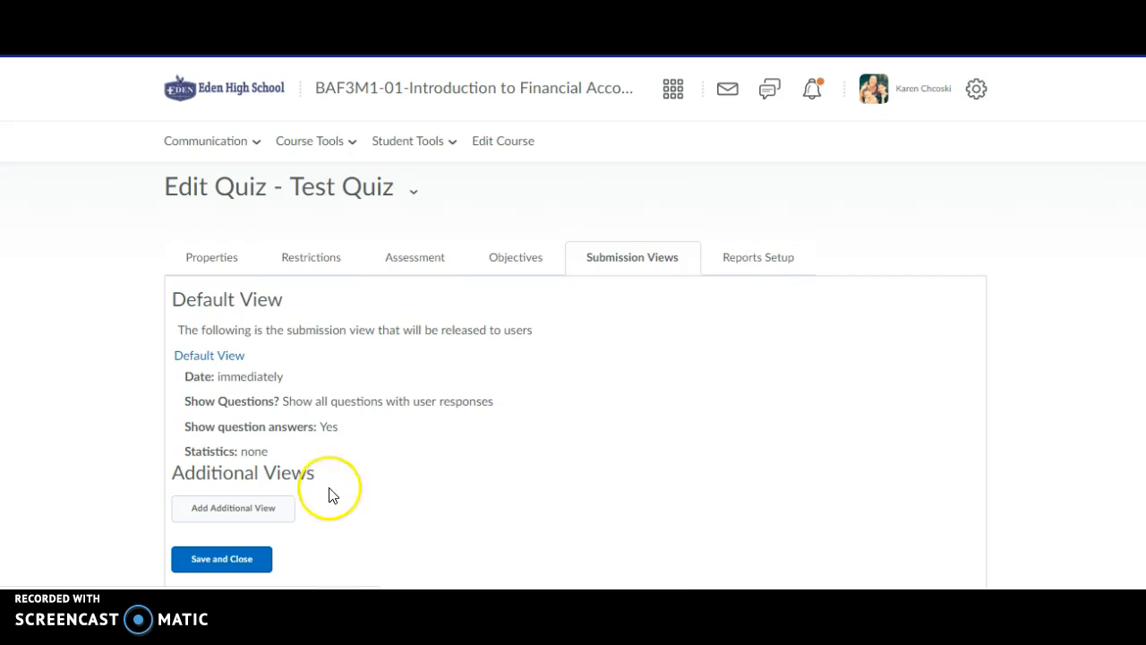
pyautogui.click(221, 560)
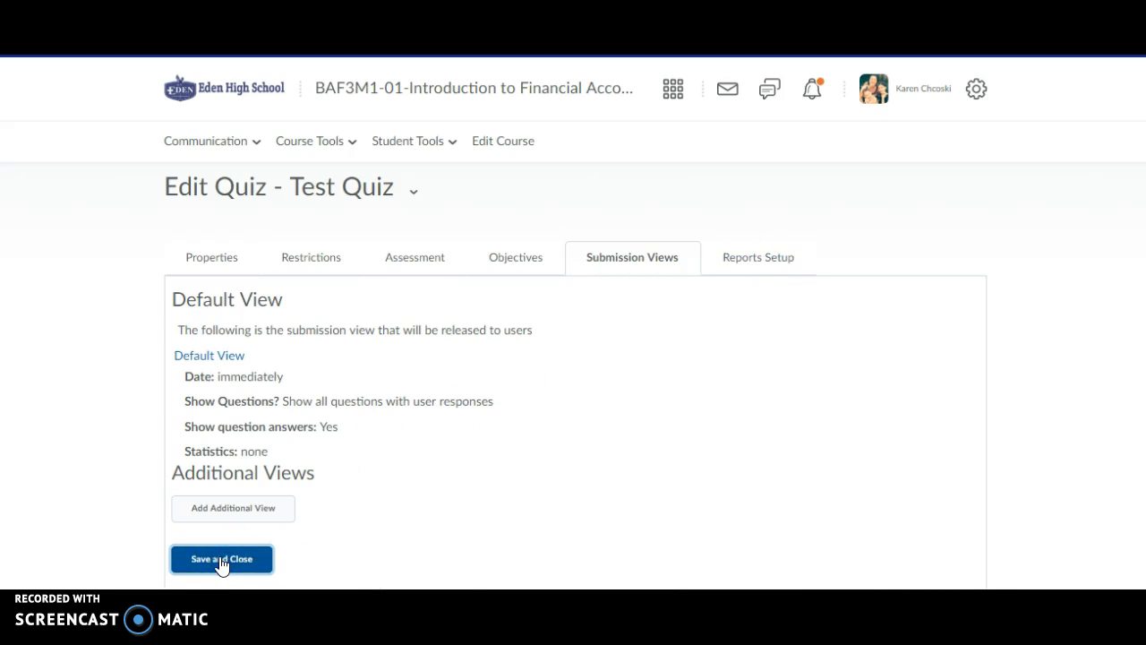